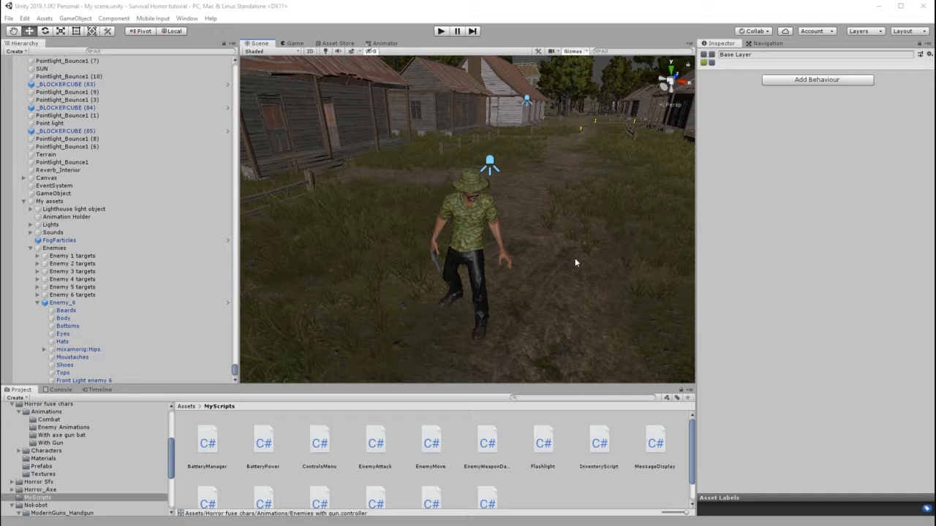
# - Delete the Shoot_Animation asset from the Demo Assets folder in Nokobot/ModernGuns_Handgun
pyautogui.click(186, 407)
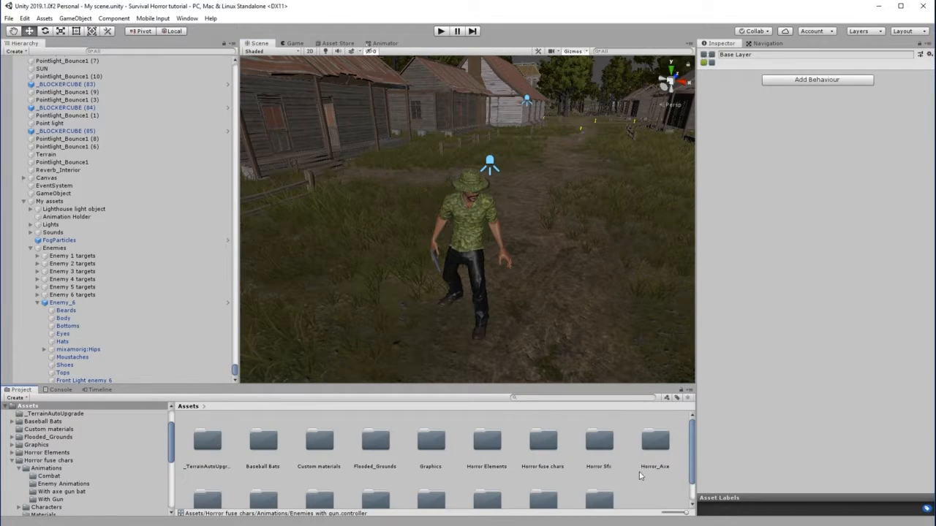
pyautogui.scroll(-2, 647, 493)
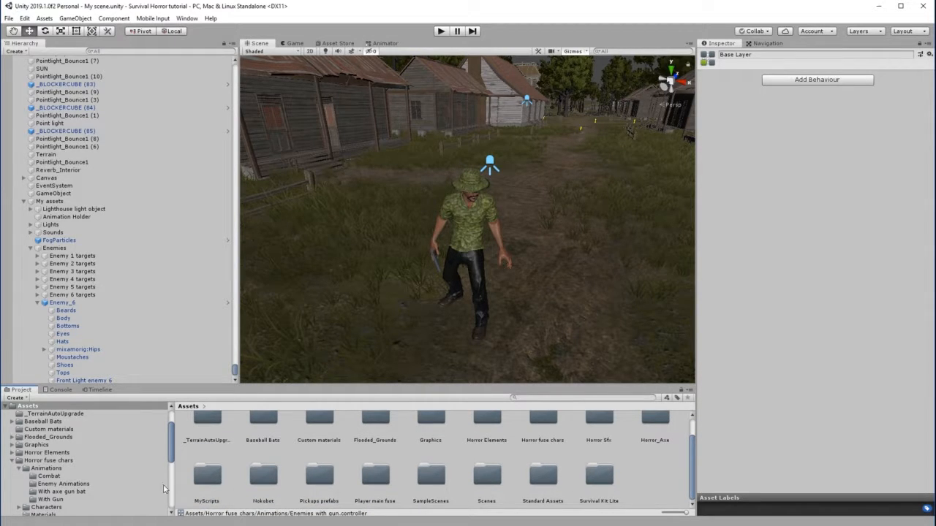
pyautogui.doubleClick(264, 477)
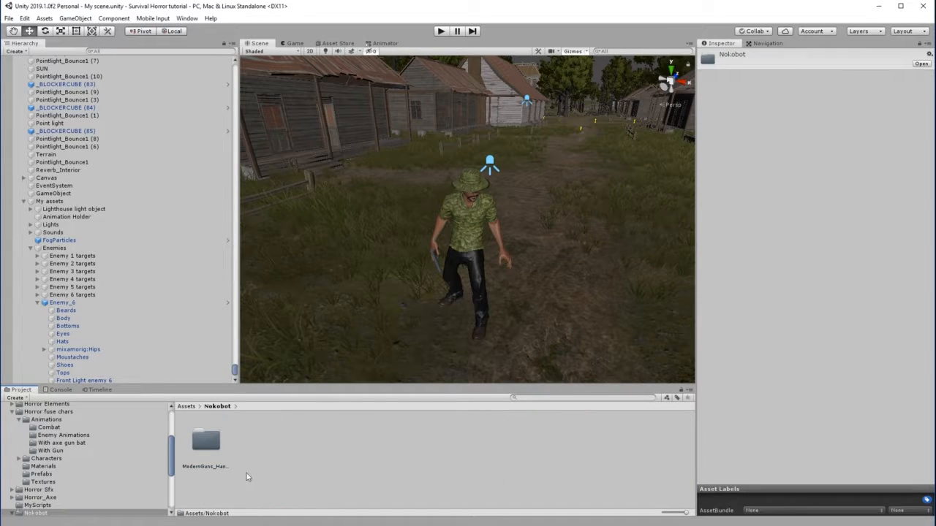
pyautogui.doubleClick(207, 442)
pyautogui.click(208, 452)
pyautogui.doubleClick(207, 452)
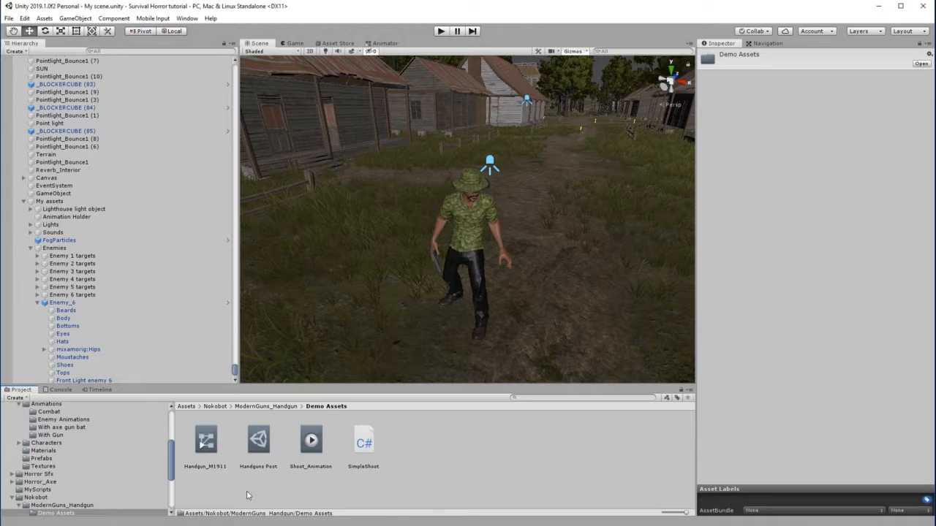
pyautogui.click(313, 439)
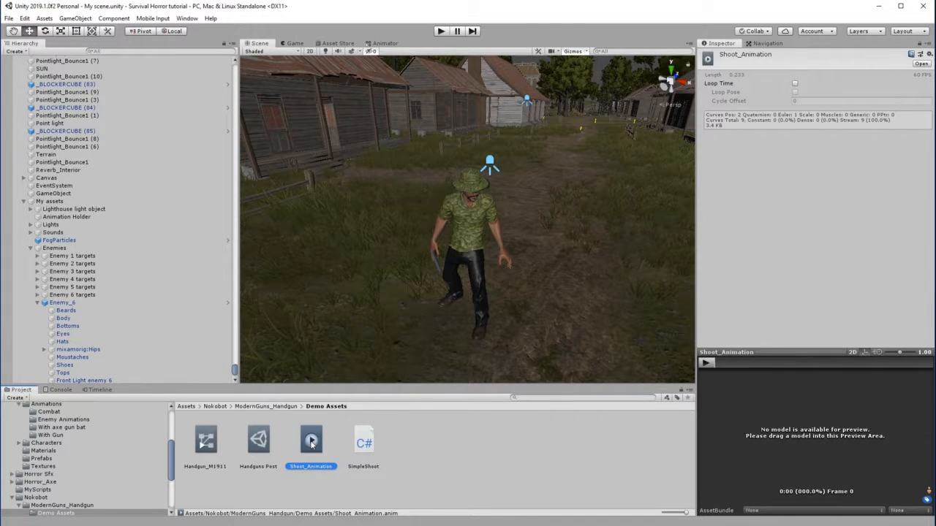
pyautogui.rightClick(311, 442)
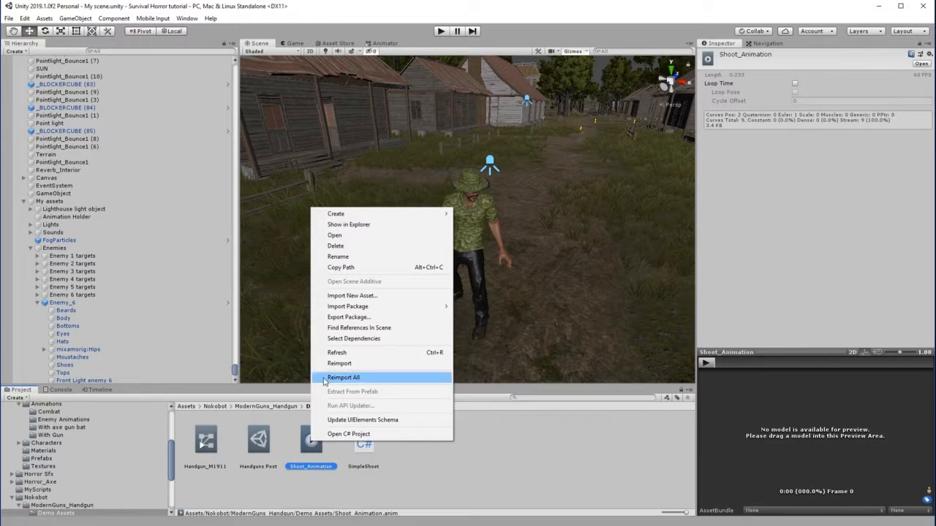
pyautogui.click(341, 248)
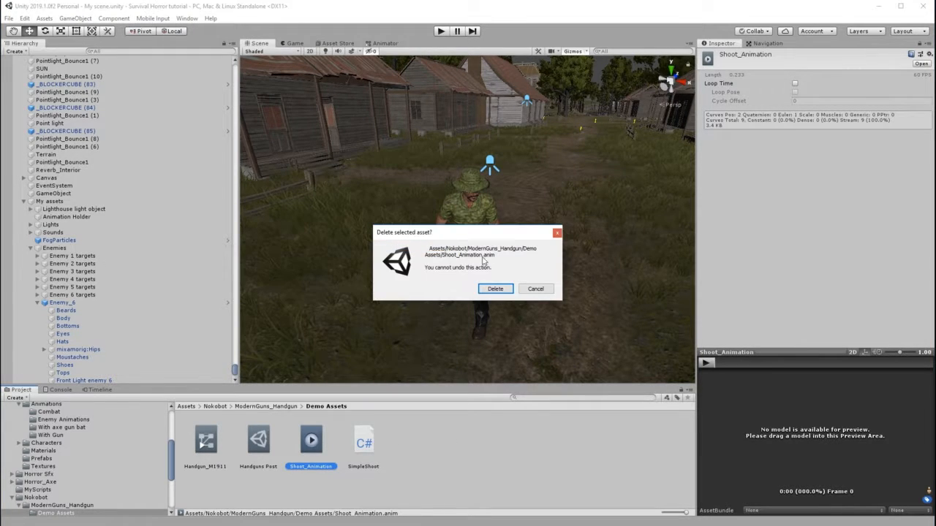
pyautogui.click(494, 289)
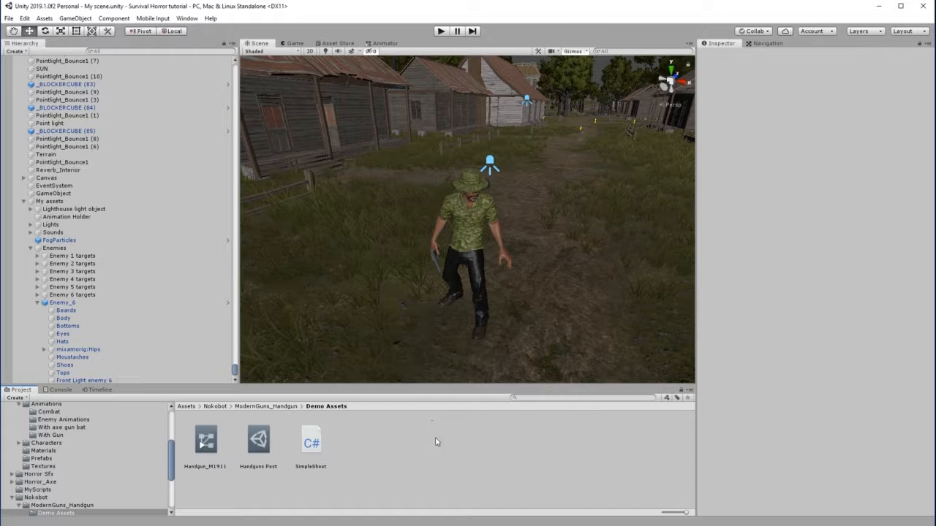
# - Import the ShootCombat package from the Combat mechanics folder on disk, including Run and shoot.anim and Shoot_Animation.anim
pyautogui.hotkey('alt', 'Tab')
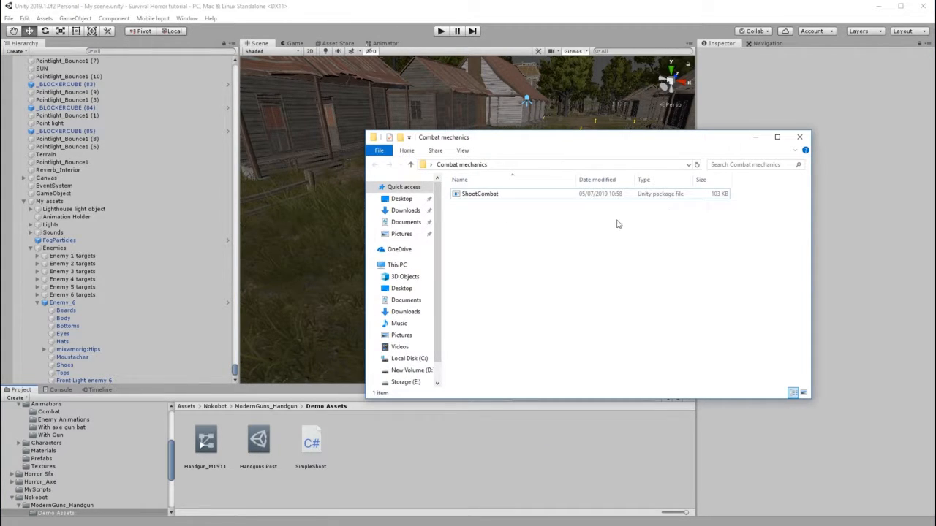
pyautogui.click(470, 195)
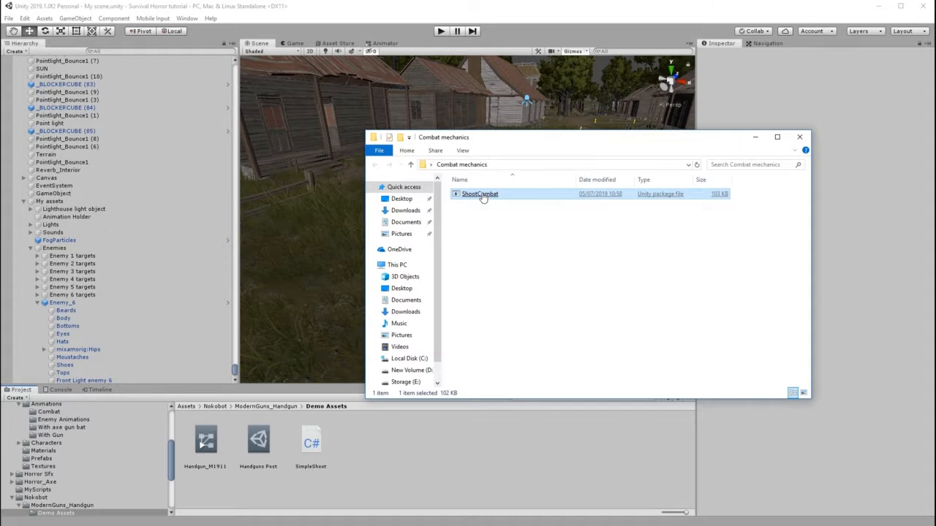
pyautogui.doubleClick(480, 194)
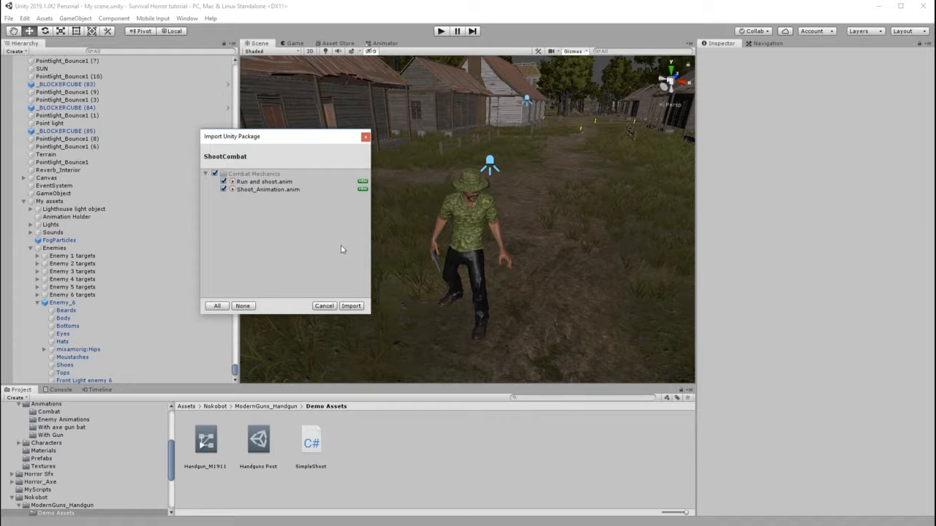
pyautogui.click(351, 306)
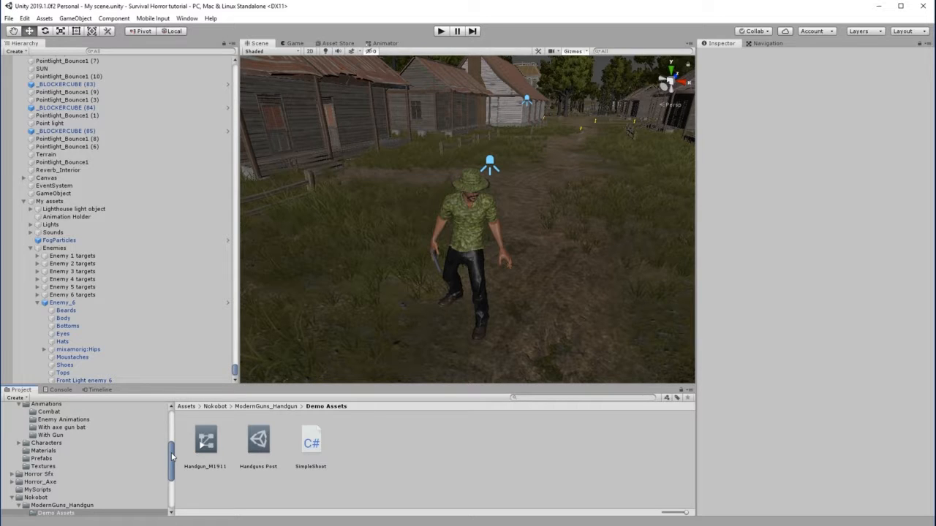
# - Move the imported Shoot_Animation from Combat Mechanics into the ModernGuns_Handgun Demo Assets folder and select it there
pyautogui.scroll(5, 169, 439)
pyautogui.scroll(-3, 171, 432)
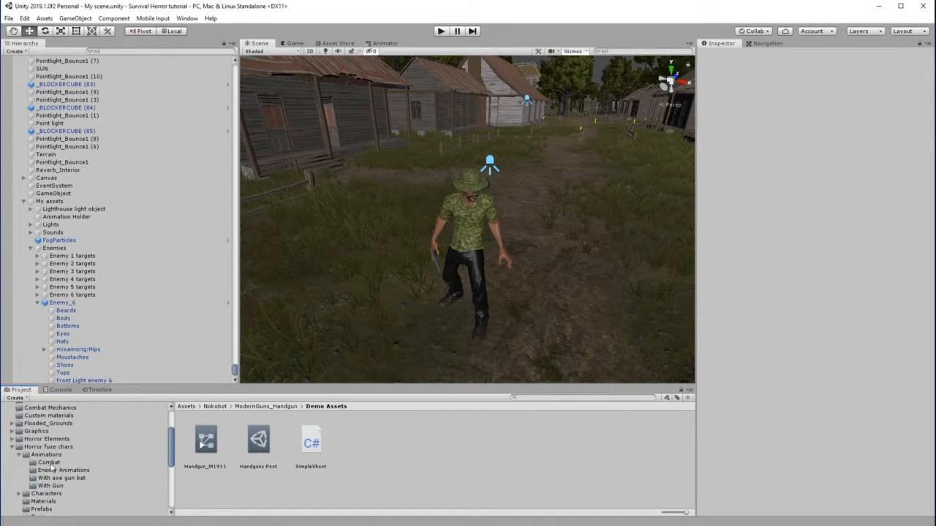
pyautogui.click(49, 464)
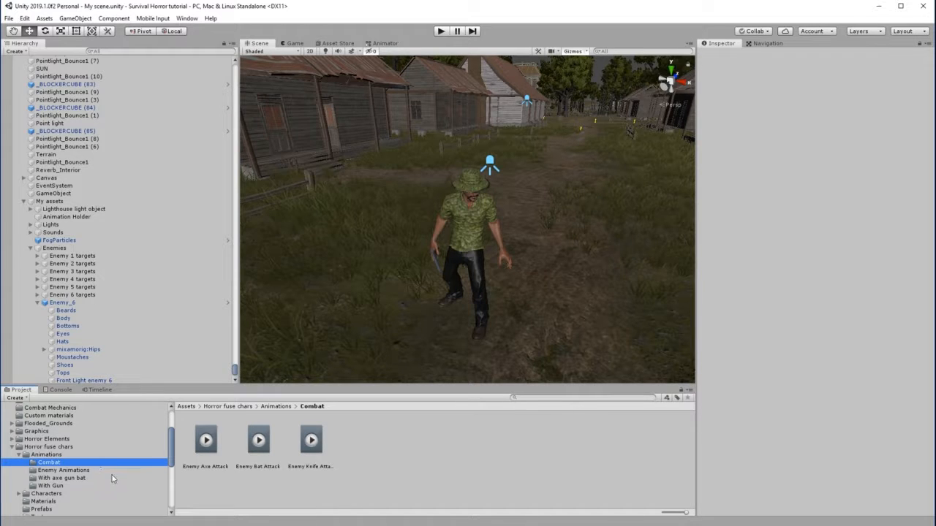
pyautogui.click(52, 409)
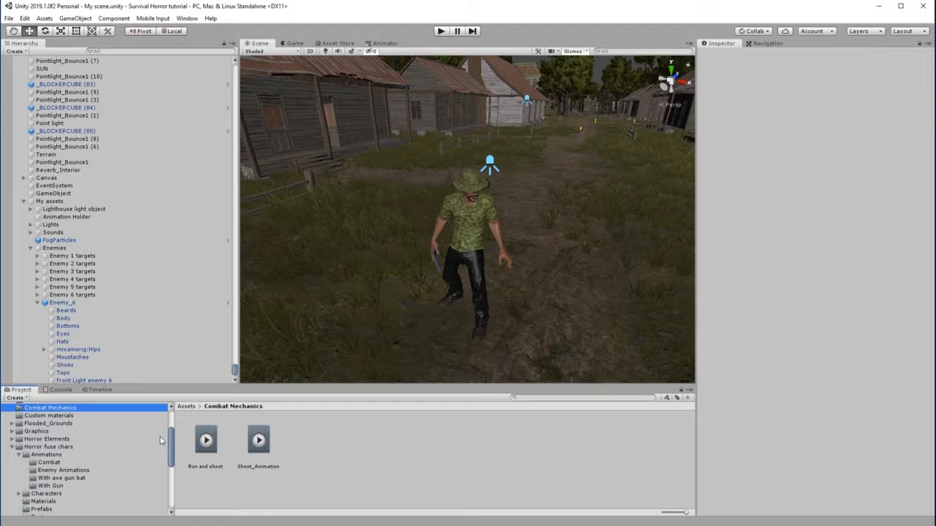
pyautogui.scroll(-2, 171, 450)
pyautogui.moveTo(171, 451); pyautogui.dragTo(171, 475)
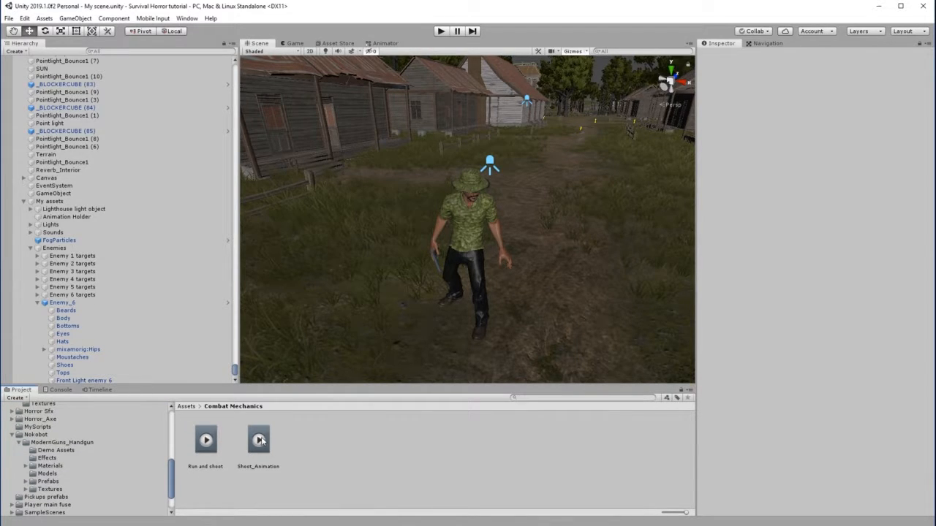
pyautogui.moveTo(258, 439); pyautogui.dragTo(60, 452)
pyautogui.click(60, 453)
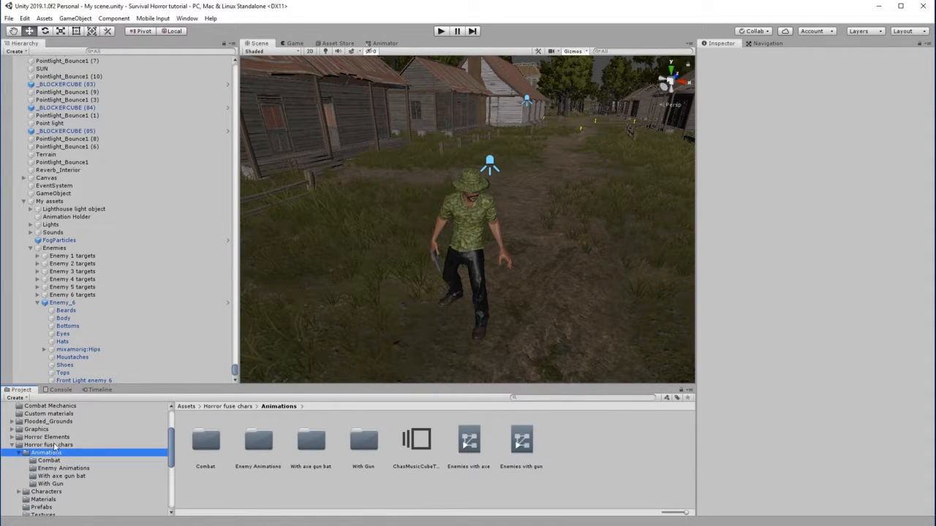
pyautogui.scroll(-3, 60, 468)
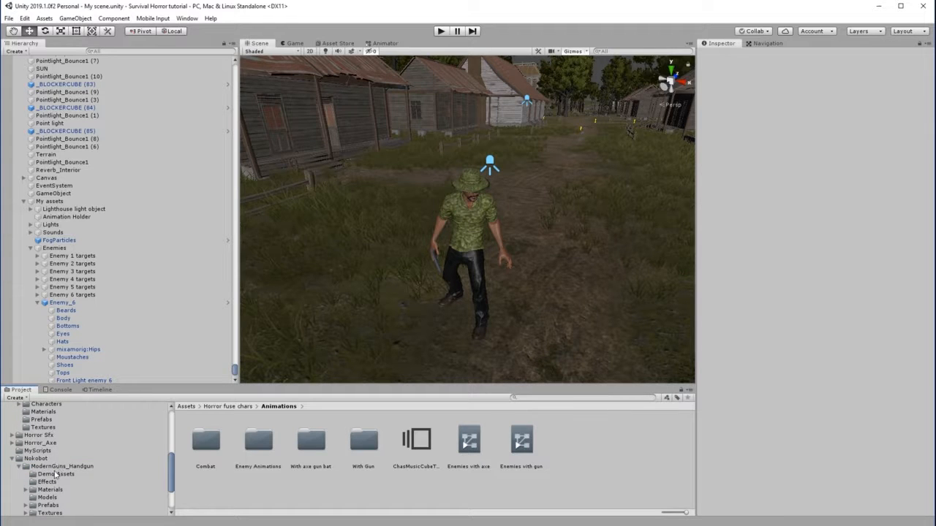
pyautogui.click(56, 473)
pyautogui.click(314, 439)
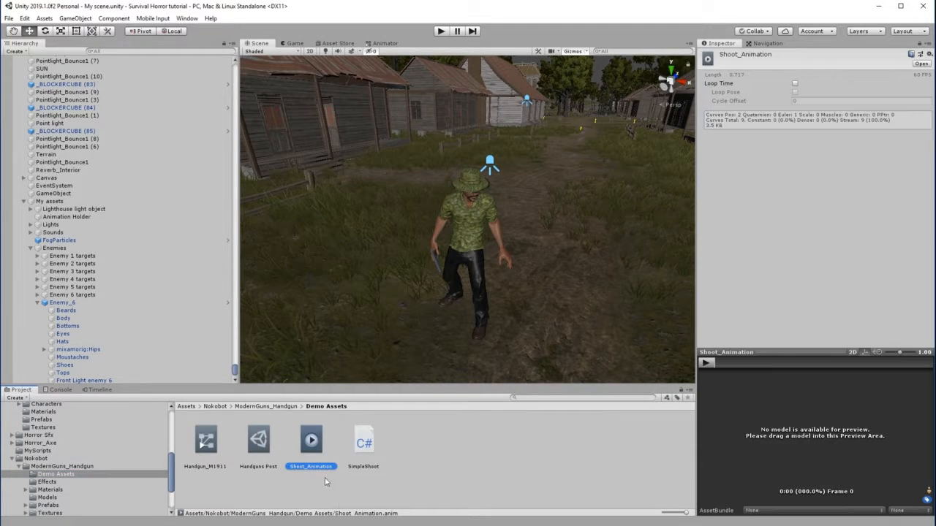
# - Move the Run and shoot animation from Combat Mechanics into the Combat folder under Horror fuse chars/Animations
pyautogui.moveTo(175, 474); pyautogui.dragTo(173, 416)
pyautogui.scroll(-2, 48, 450)
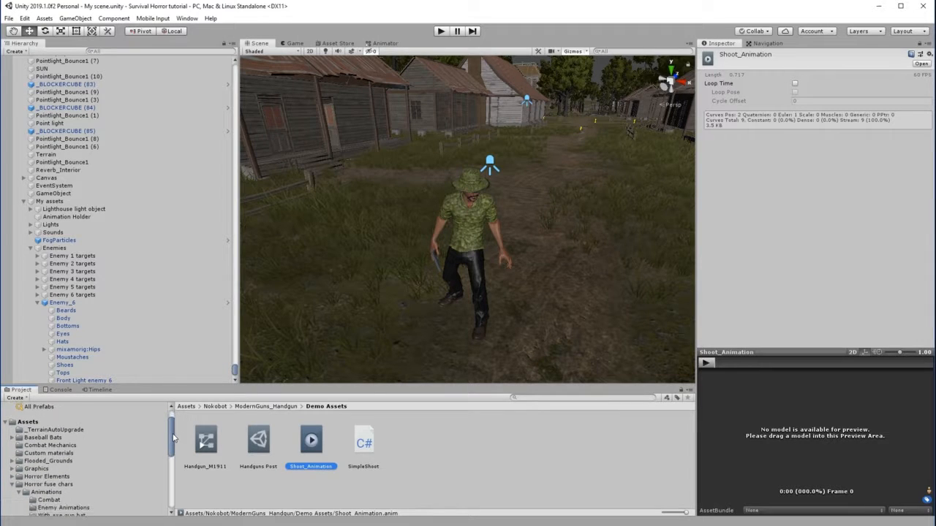
pyautogui.click(48, 446)
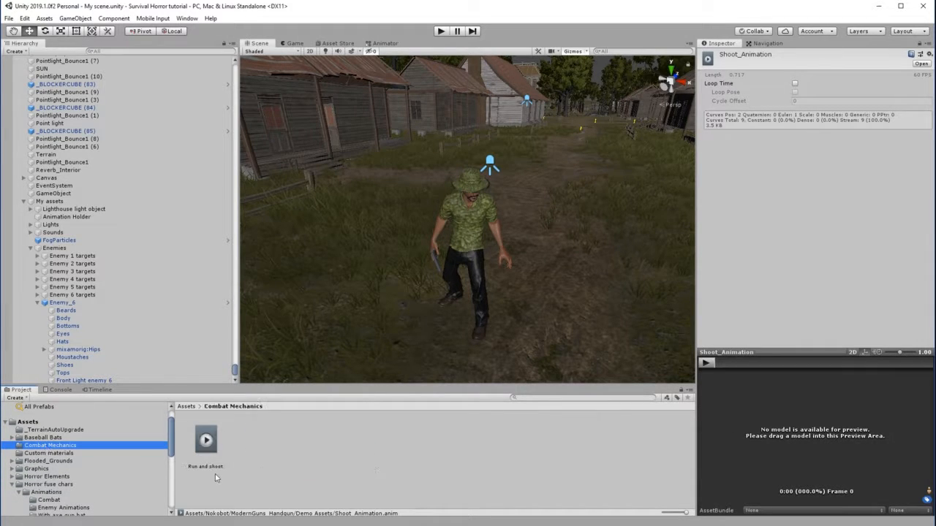
pyautogui.click(174, 436)
pyautogui.scroll(-4, 172, 448)
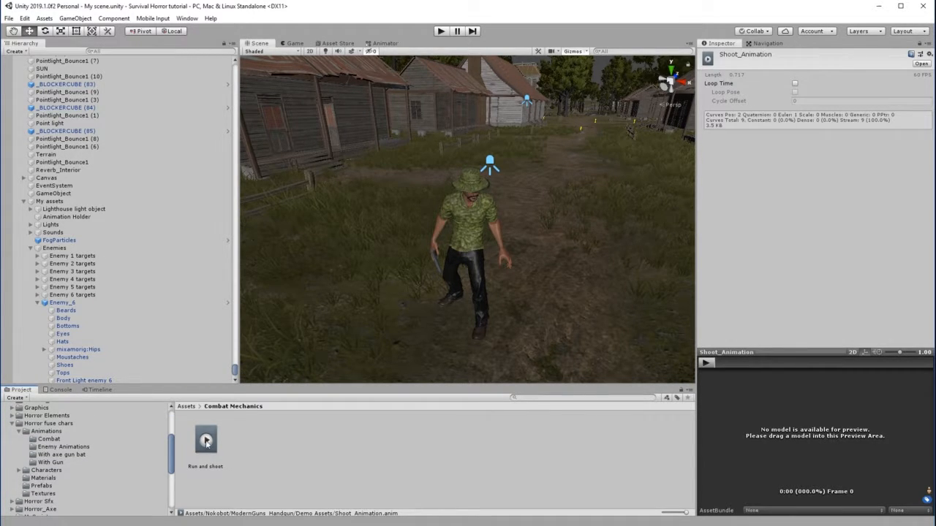
pyautogui.moveTo(207, 440); pyautogui.dragTo(44, 443)
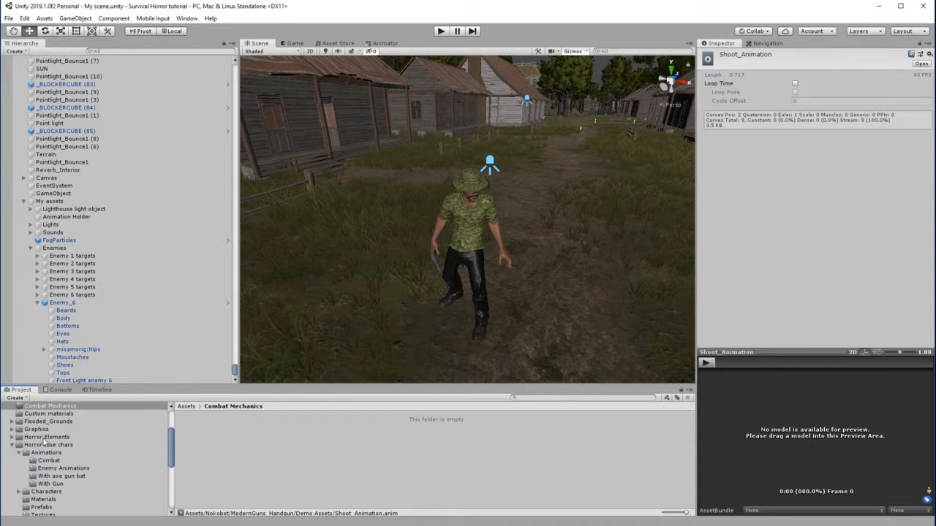
# - Delete the empty Combat Mechanics folder from Assets and open the Combat animations folder
pyautogui.click(187, 406)
pyautogui.click(248, 483)
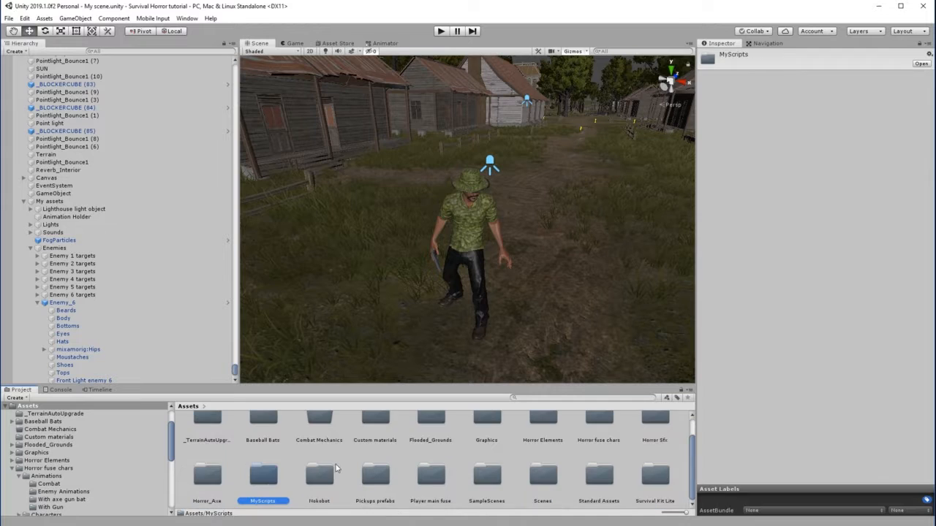
pyautogui.click(322, 433)
pyautogui.rightClick(319, 450)
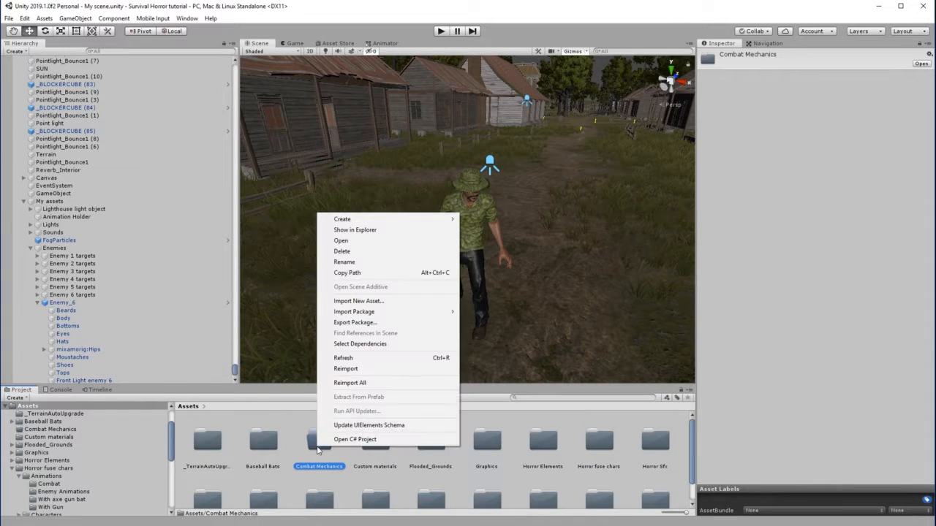
pyautogui.click(349, 252)
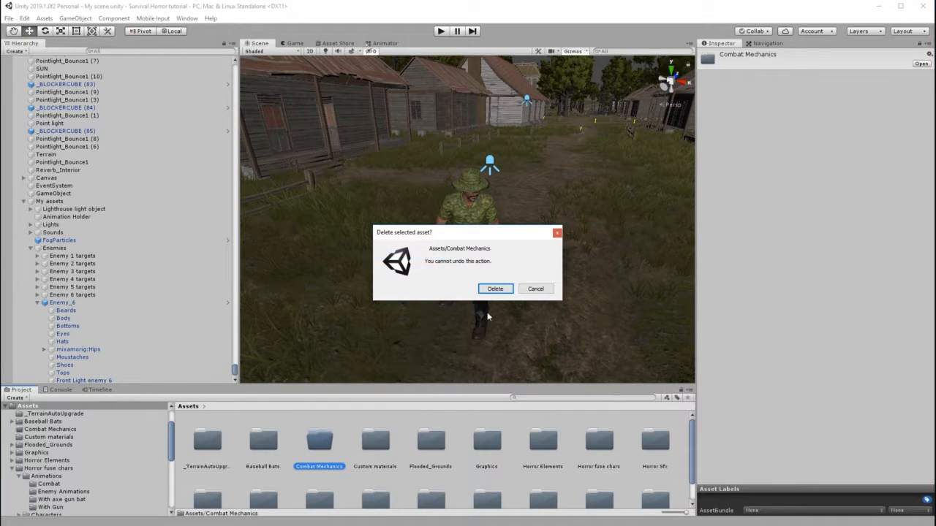
pyautogui.click(494, 288)
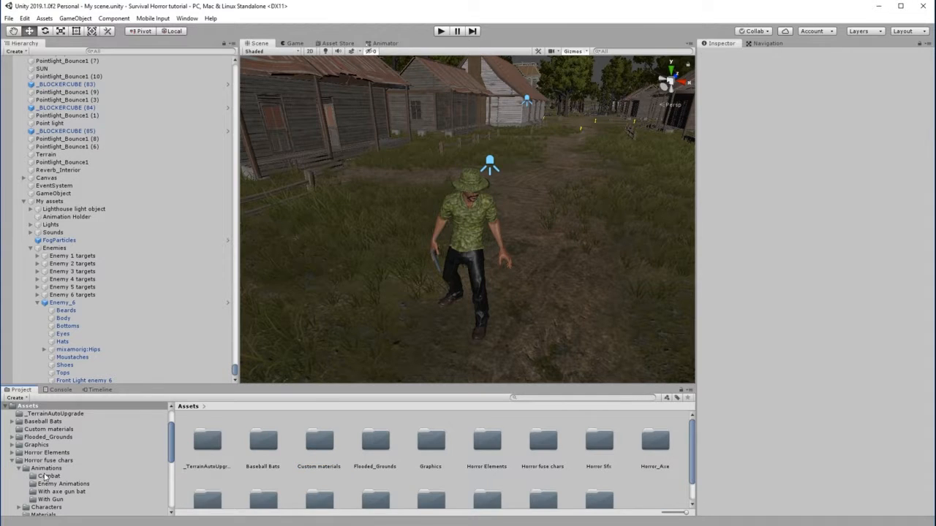
pyautogui.click(45, 476)
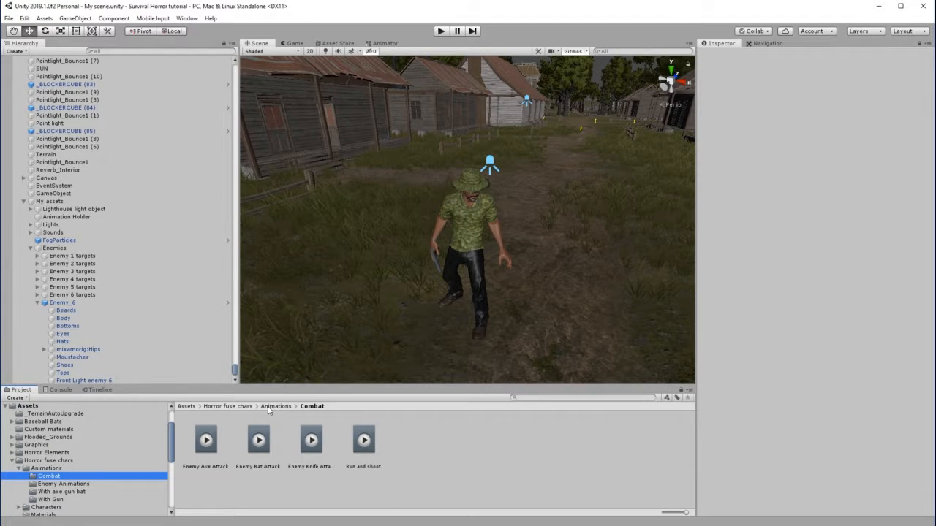
# - Compare the Animator graphs of Enemy_6 and Enemy_5, examining their states, transitions and parameters
pyautogui.click(63, 302)
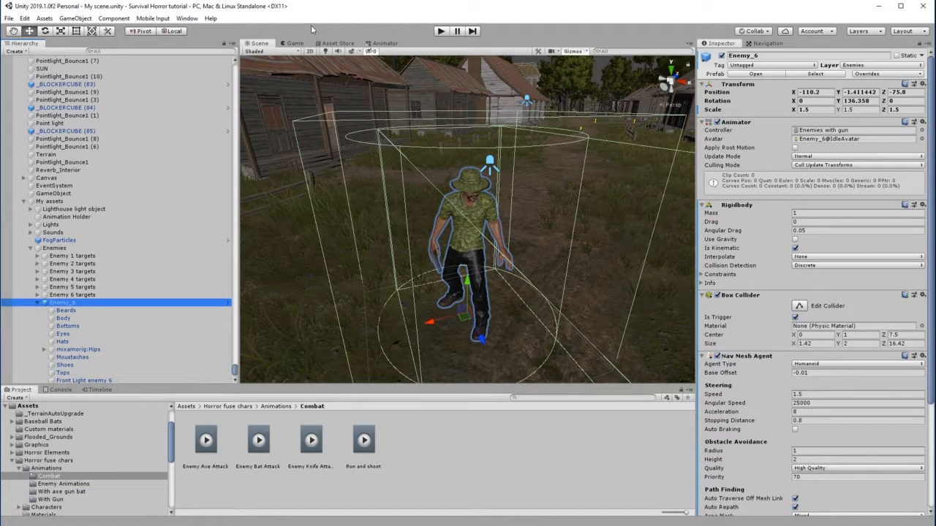
pyautogui.click(385, 43)
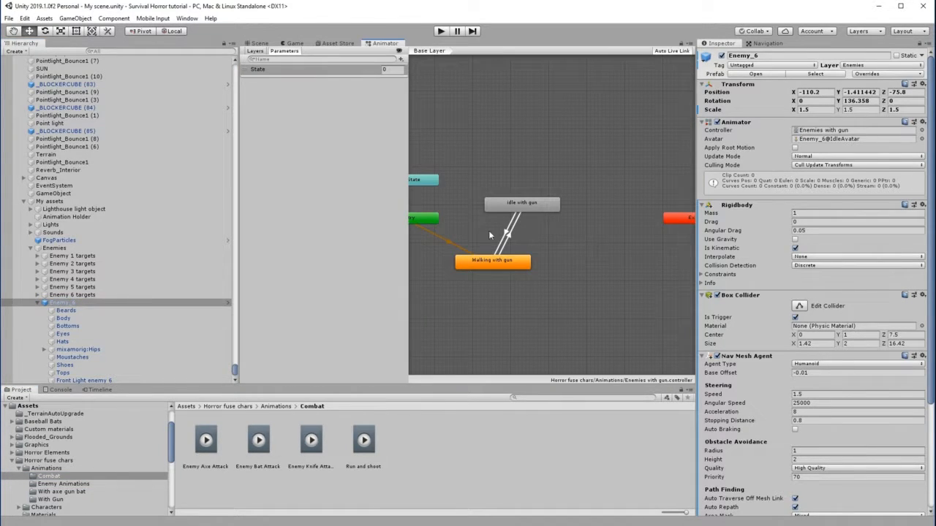
pyautogui.scroll(-3, 526, 222)
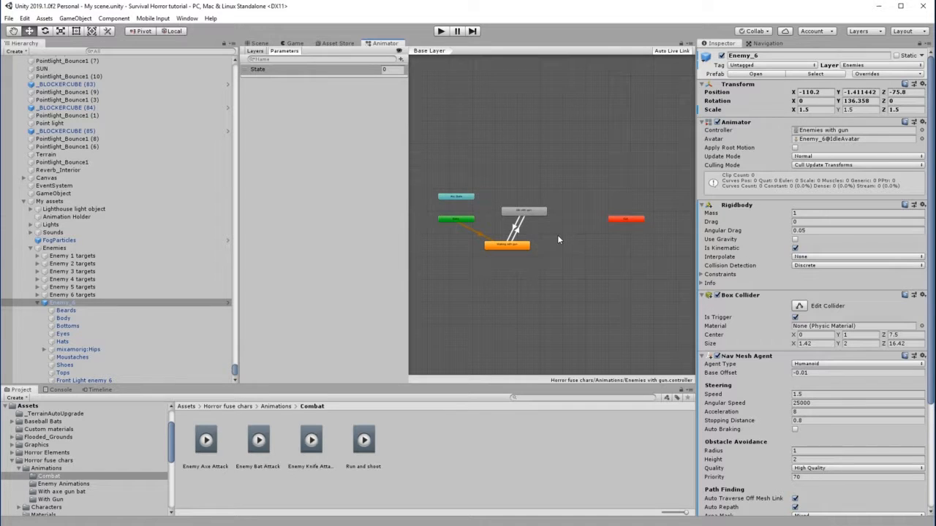
pyautogui.moveTo(557, 235); pyautogui.dragTo(576, 232, button='middle')
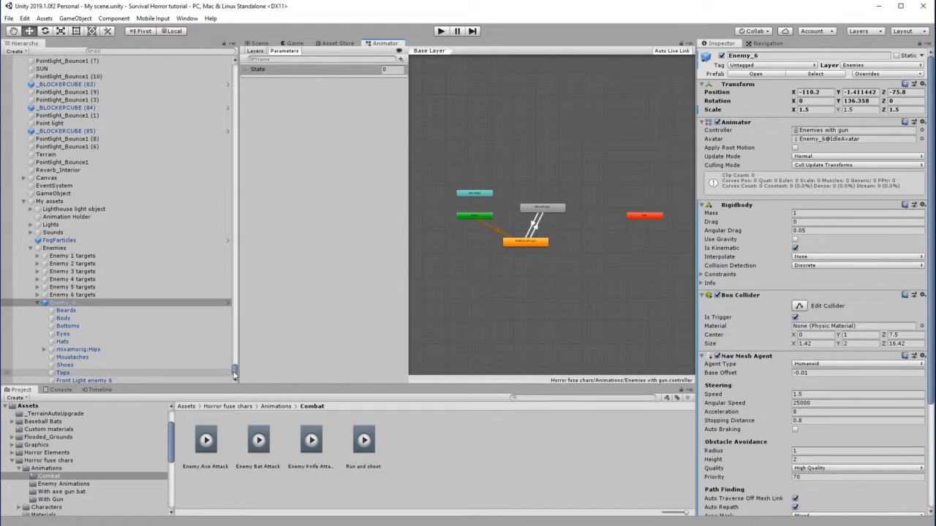
pyautogui.moveTo(234, 372); pyautogui.dragTo(235, 374)
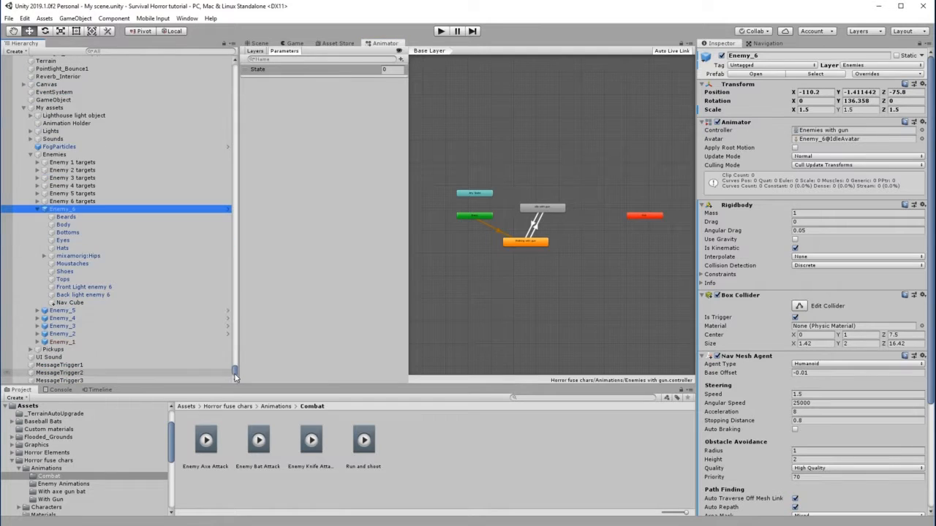
pyautogui.click(63, 310)
pyautogui.scroll(6, 512, 255)
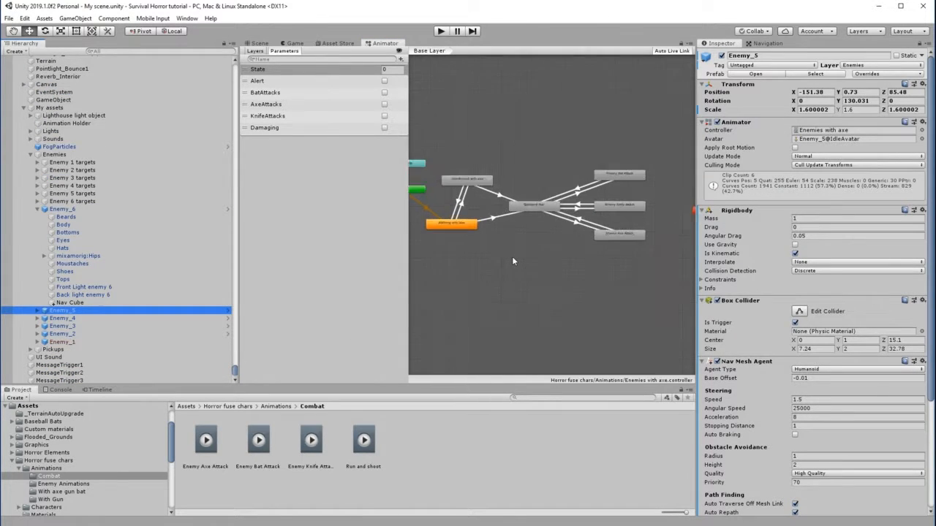
pyautogui.moveTo(570, 262); pyautogui.dragTo(587, 275, button='middle')
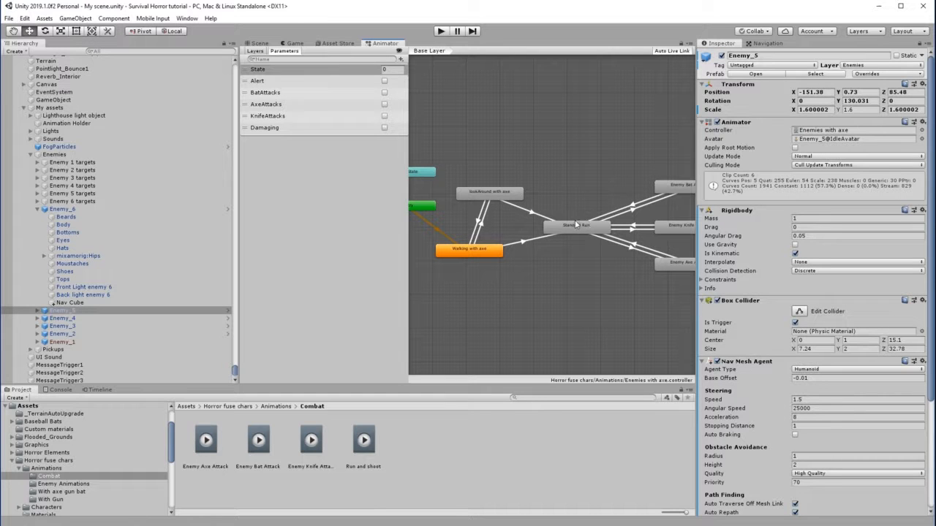
# - Add the Standard Run with Gun animation from the Enemy Animations folder as a new state in Enemy_6's Animator graph
pyautogui.click(525, 210)
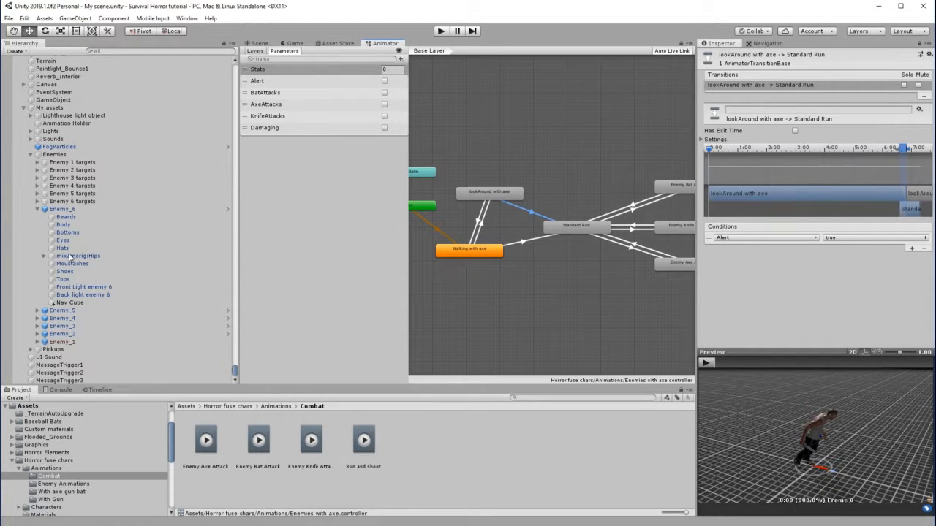
pyautogui.click(55, 210)
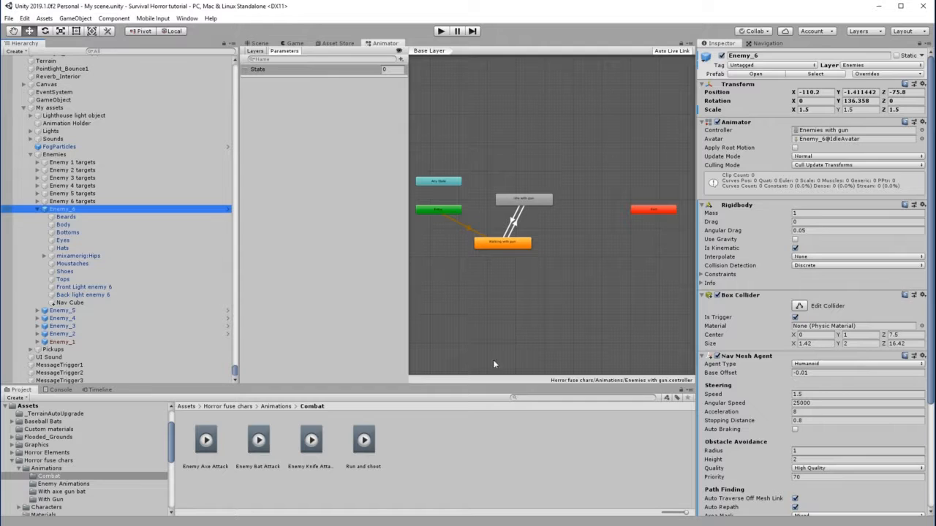
pyautogui.click(283, 408)
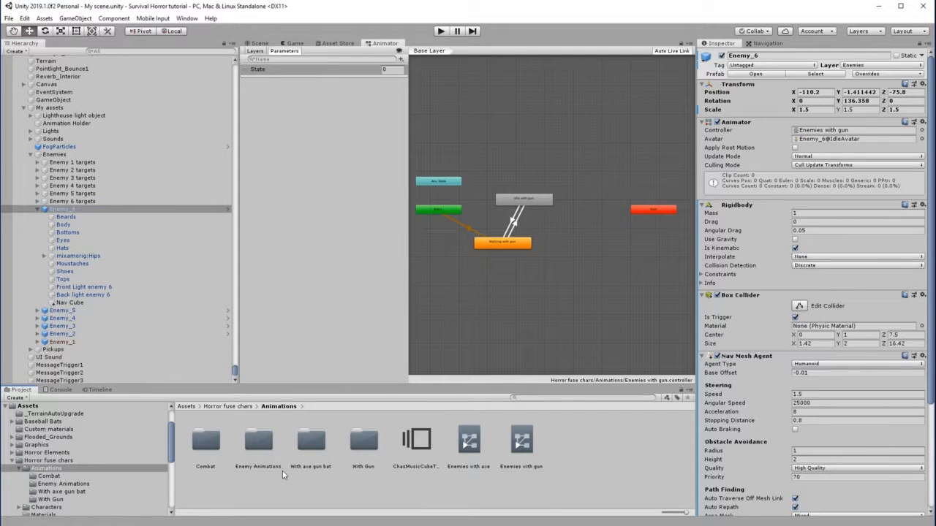
pyautogui.doubleClick(358, 447)
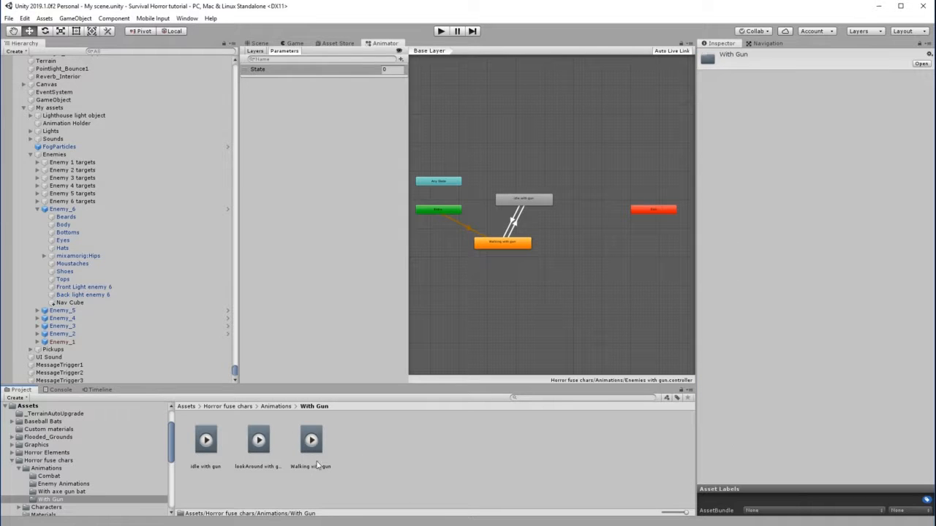
pyautogui.click(275, 409)
pyautogui.doubleClick(261, 449)
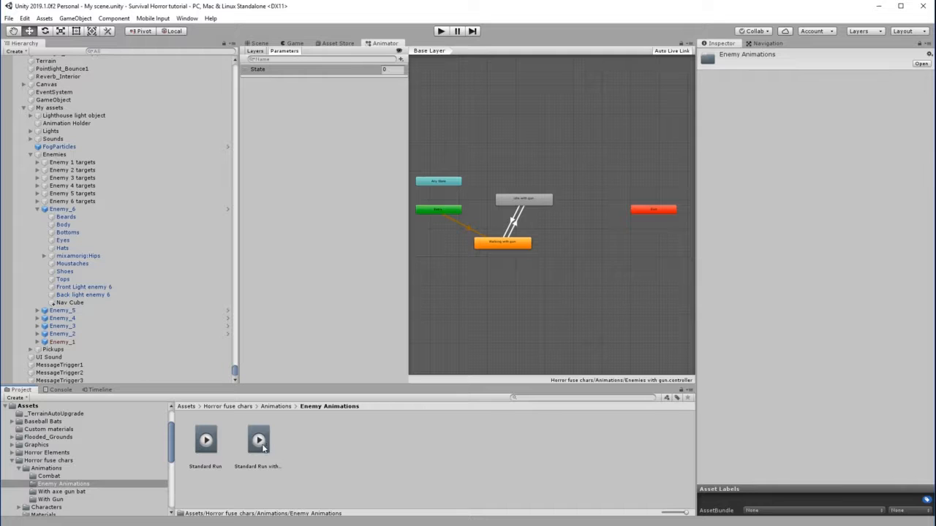
pyautogui.moveTo(257, 442); pyautogui.dragTo(594, 231)
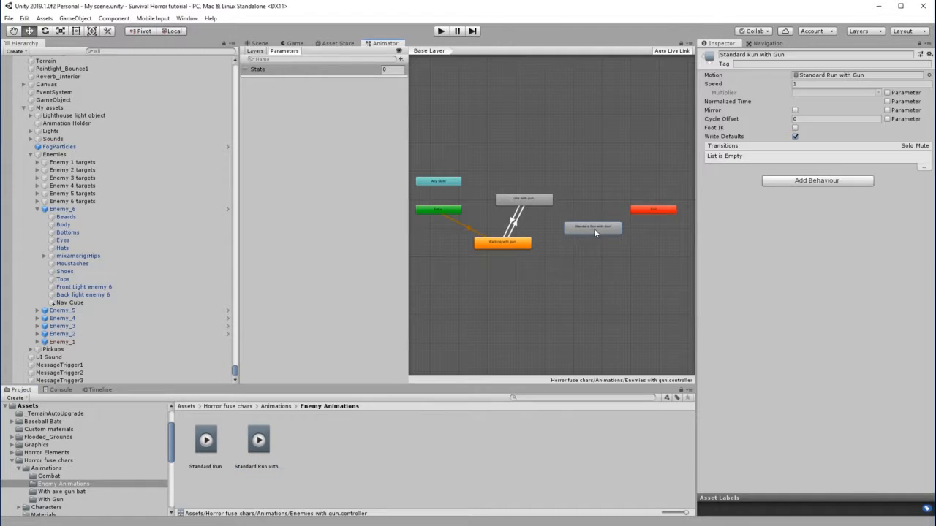
# - Add a Bool parameter named Alert to the Enemies with gun controller
pyautogui.scroll(4, 593, 266)
pyautogui.scroll(-1, 594, 265)
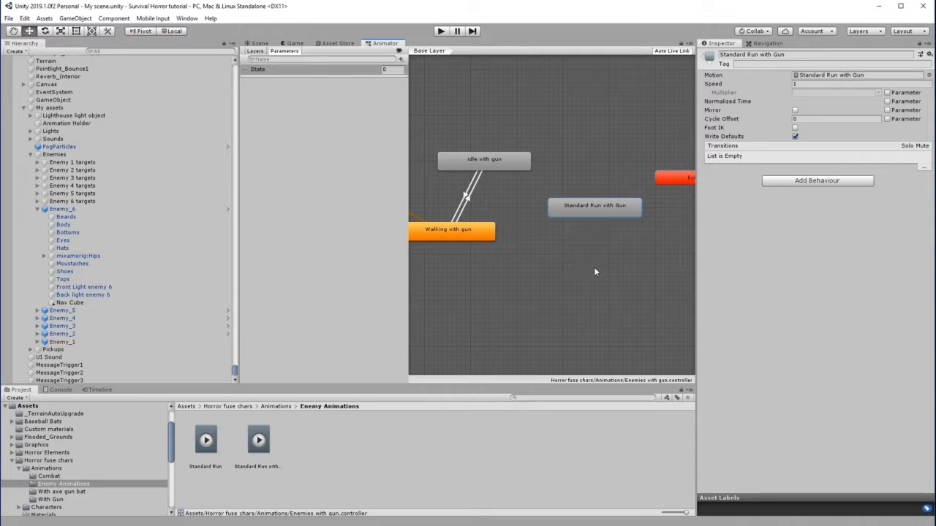
pyautogui.moveTo(593, 271); pyautogui.dragTo(553, 283, button='middle')
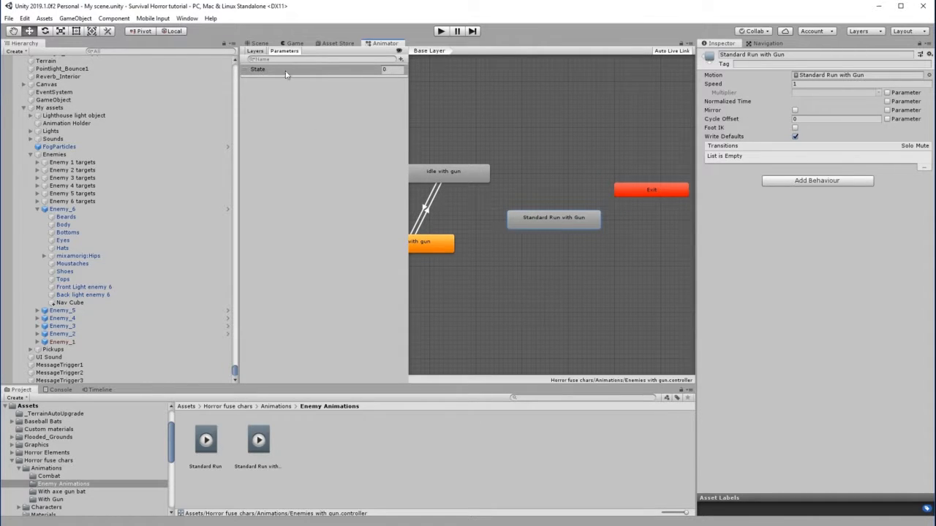
pyautogui.click(400, 58)
pyautogui.click(419, 92)
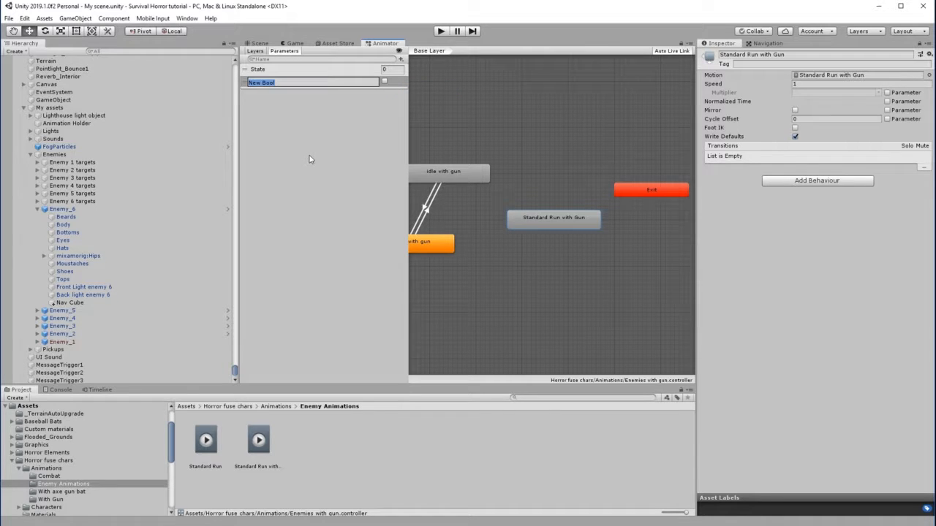
pyautogui.write('Alert')
pyautogui.press('Return')
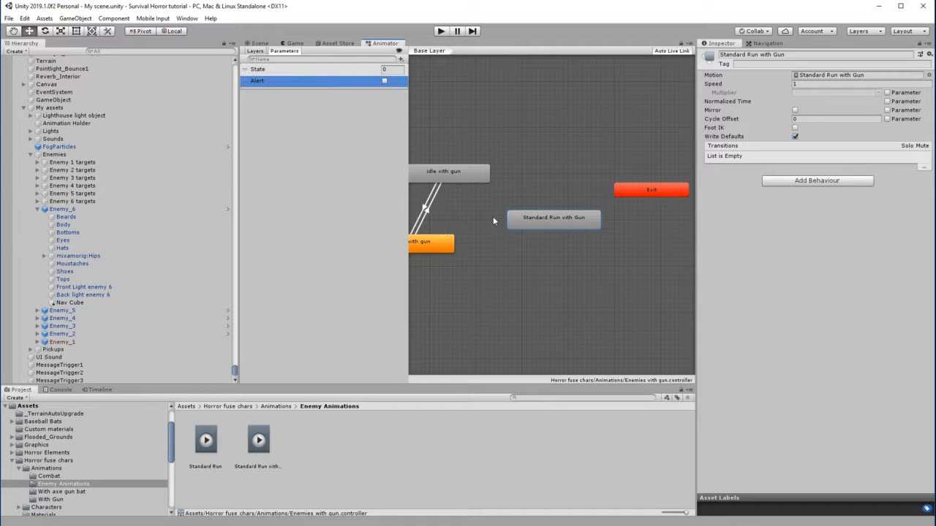
# - Create transitions from both idle with gun and Walking with gun to the Standard Run with Gun state
pyautogui.rightClick(477, 179)
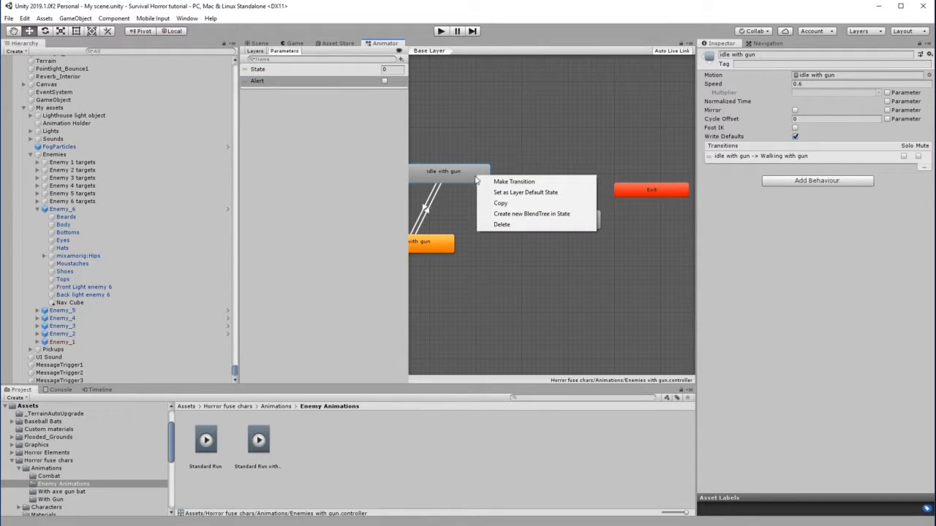
pyautogui.click(531, 182)
pyautogui.click(528, 217)
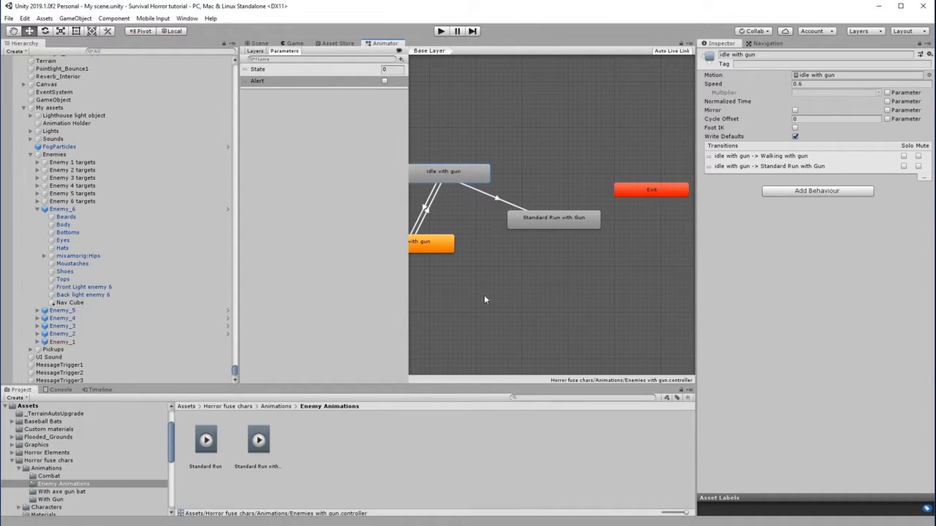
pyautogui.moveTo(483, 292); pyautogui.dragTo(519, 293, button='middle')
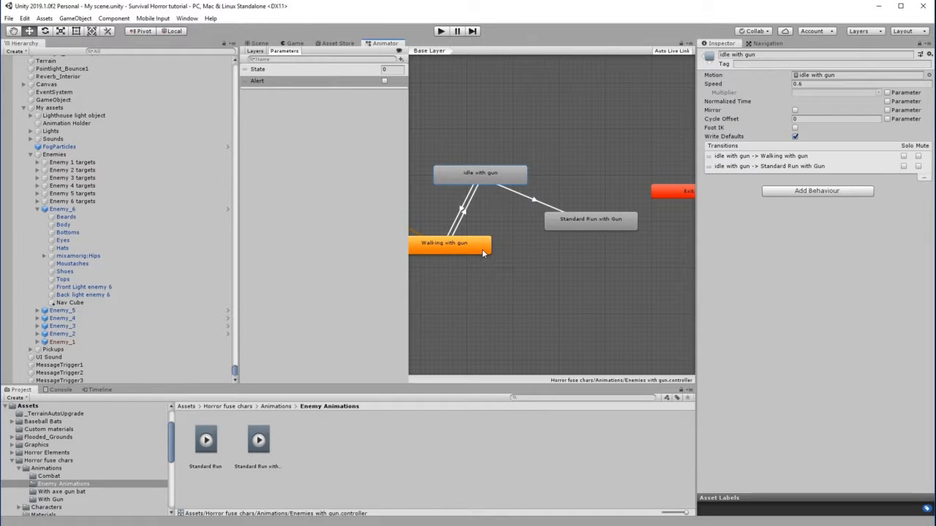
pyautogui.rightClick(482, 252)
pyautogui.click(504, 254)
pyautogui.click(550, 221)
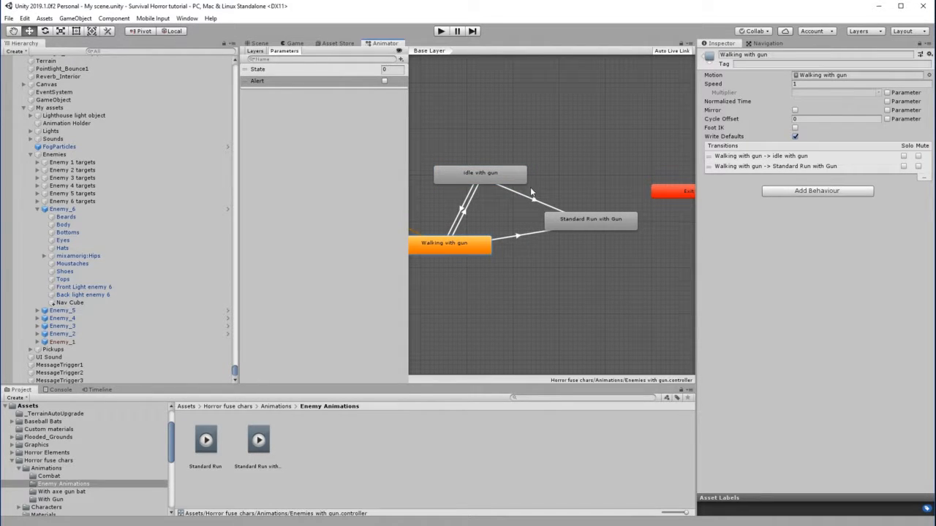
# - Turn off Has Exit Time and add an Alert condition on the idle with gun to Standard Run with Gun transition
pyautogui.click(520, 194)
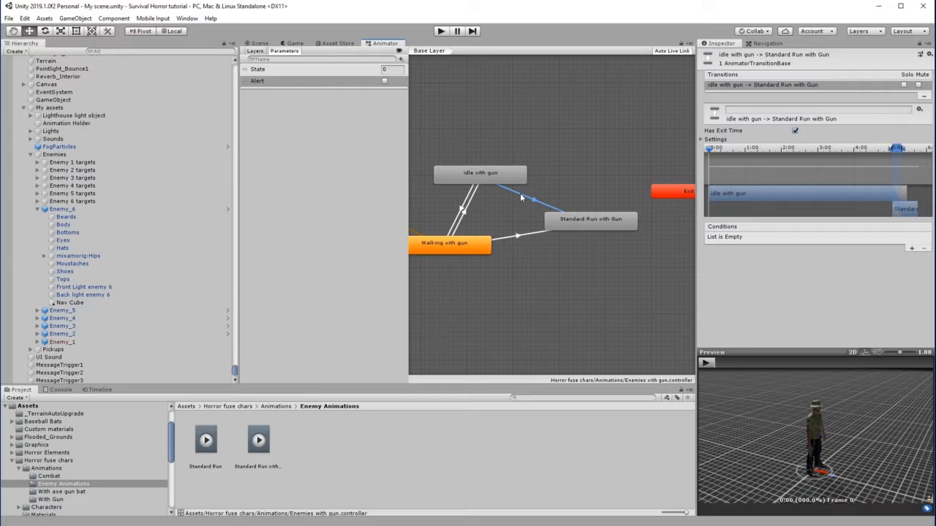
pyautogui.click(794, 131)
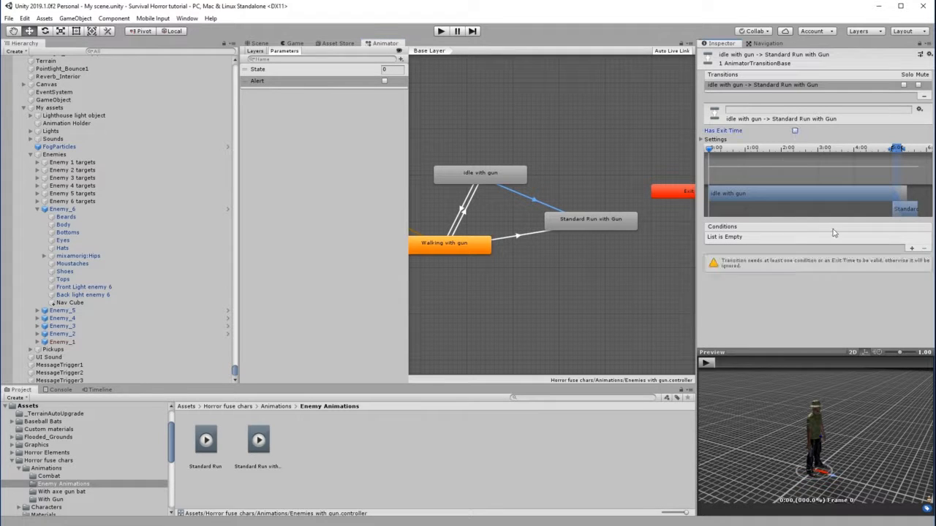
pyautogui.click(912, 249)
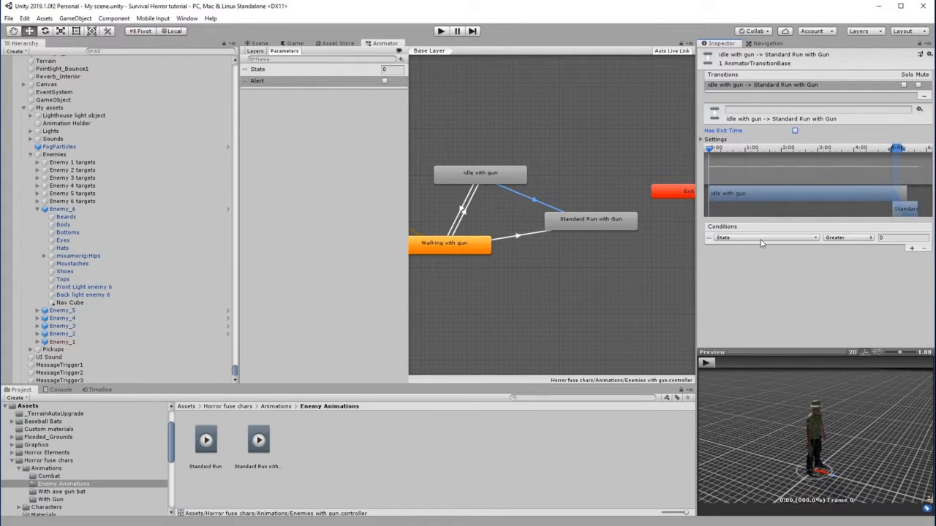
pyautogui.click(762, 238)
pyautogui.click(738, 280)
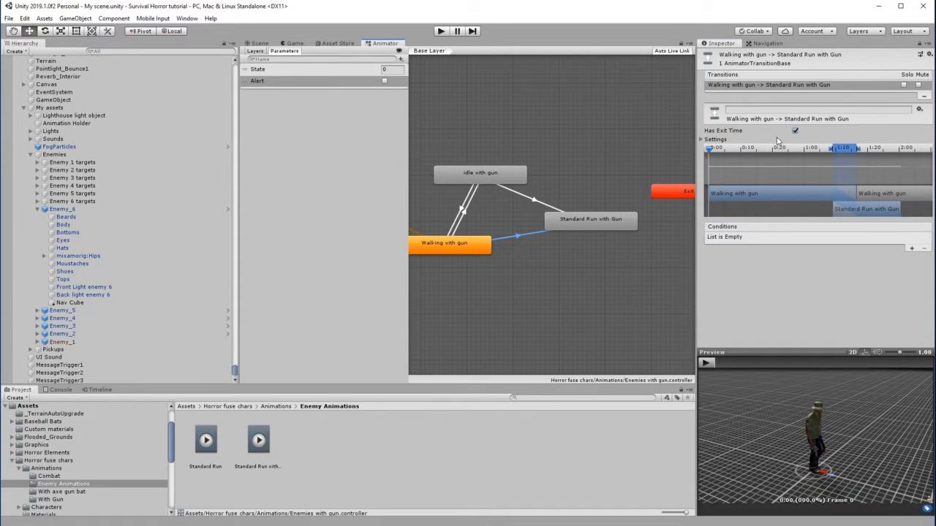
# - Disable Has Exit Time and require Alert to be true on the Walking with gun to Standard Run with Gun transition
pyautogui.click(794, 130)
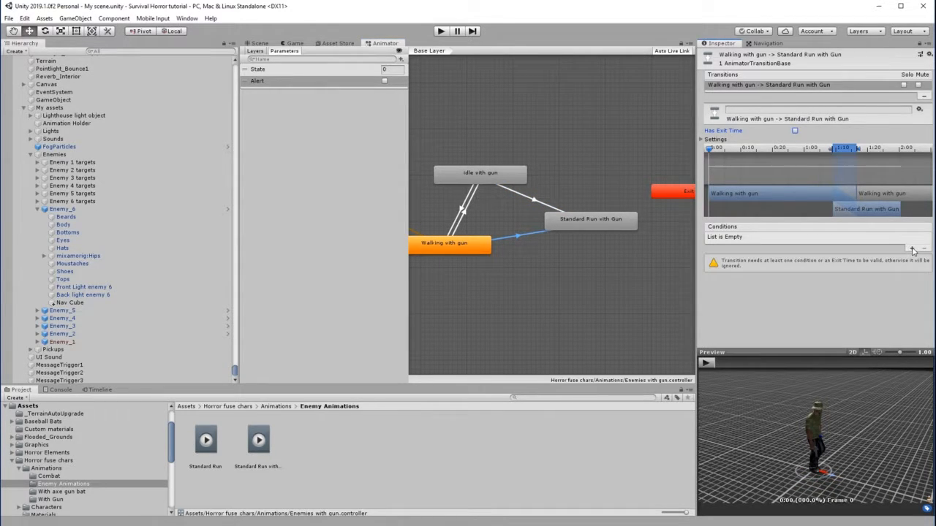
pyautogui.click(910, 249)
pyautogui.click(807, 238)
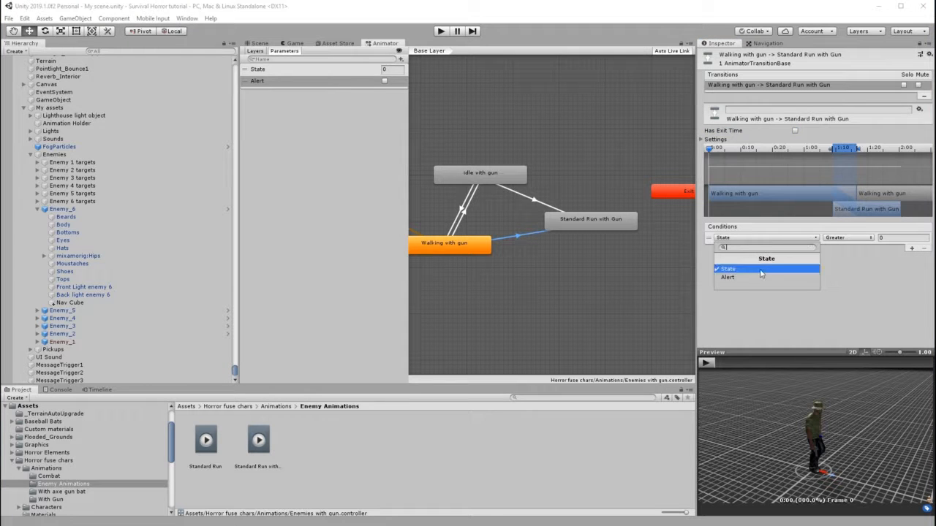
pyautogui.click(731, 278)
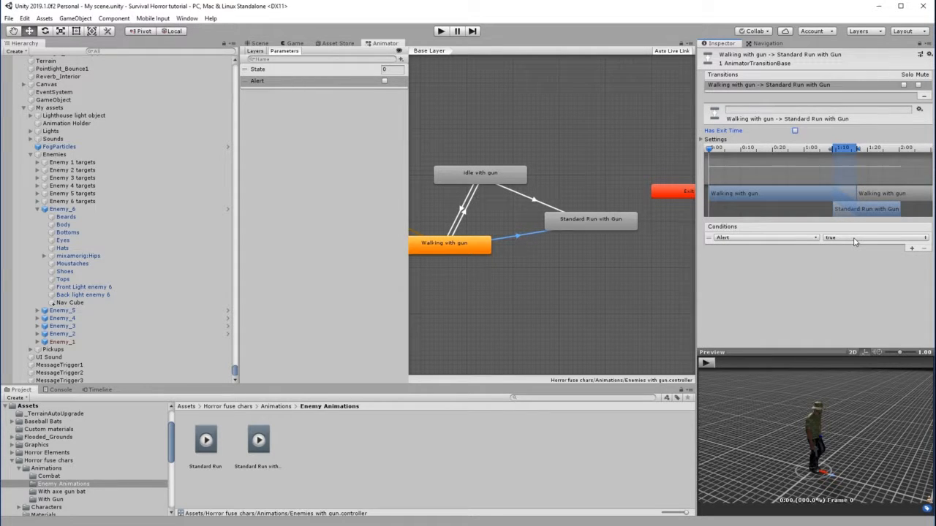
pyautogui.click(592, 252)
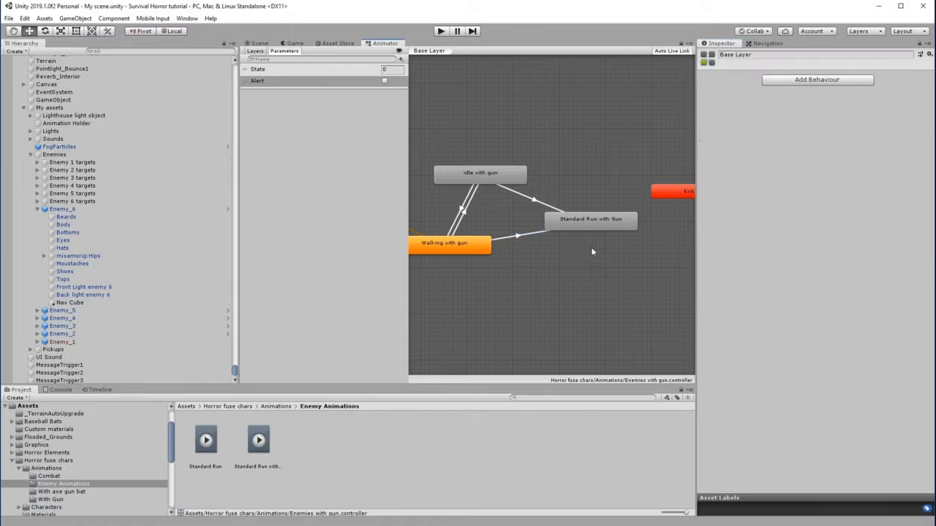
# - Move the Exit node higher in the graph and add the Combat folder's Run and shoot animation as a state below it
pyautogui.moveTo(616, 268); pyautogui.dragTo(516, 268, button='middle')
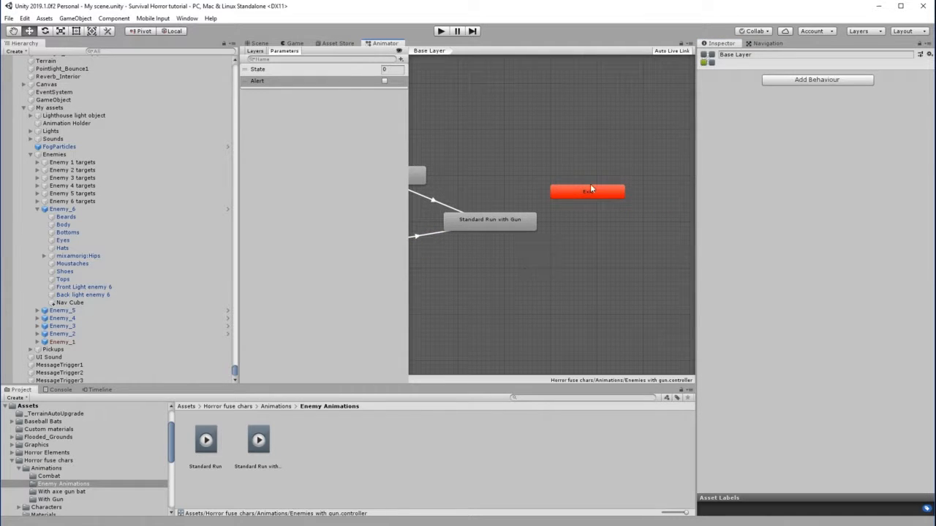
pyautogui.moveTo(589, 195); pyautogui.dragTo(625, 107)
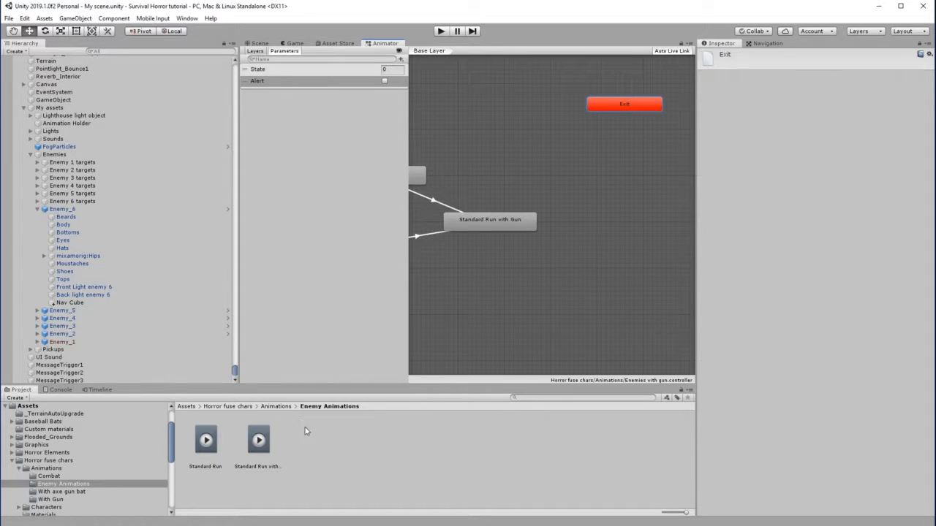
pyautogui.click(277, 408)
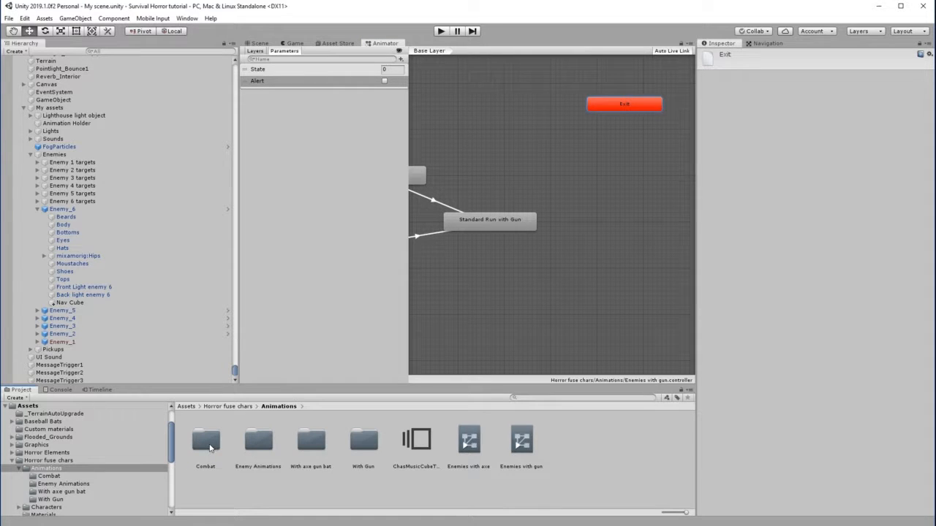
pyautogui.doubleClick(207, 442)
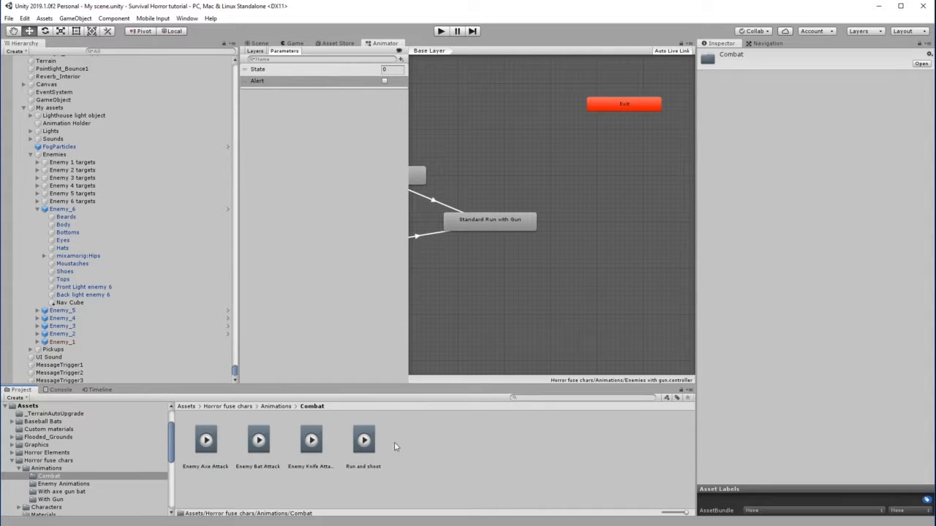
pyautogui.moveTo(364, 444); pyautogui.dragTo(566, 174)
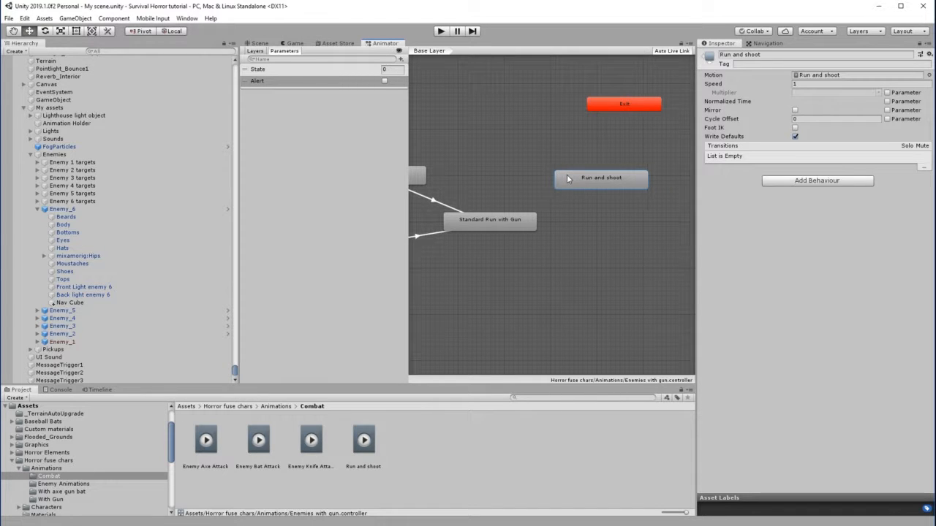
# - Check Enemy_5's Animator parameters for reference, and add a Bool parameter named GunAttacks to Enemy_6's controller
pyautogui.click(62, 311)
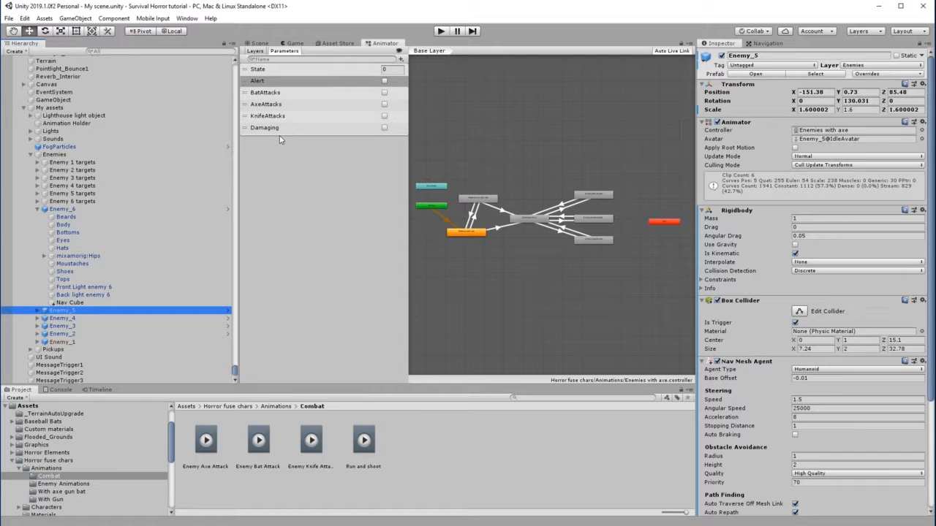
pyautogui.click(66, 209)
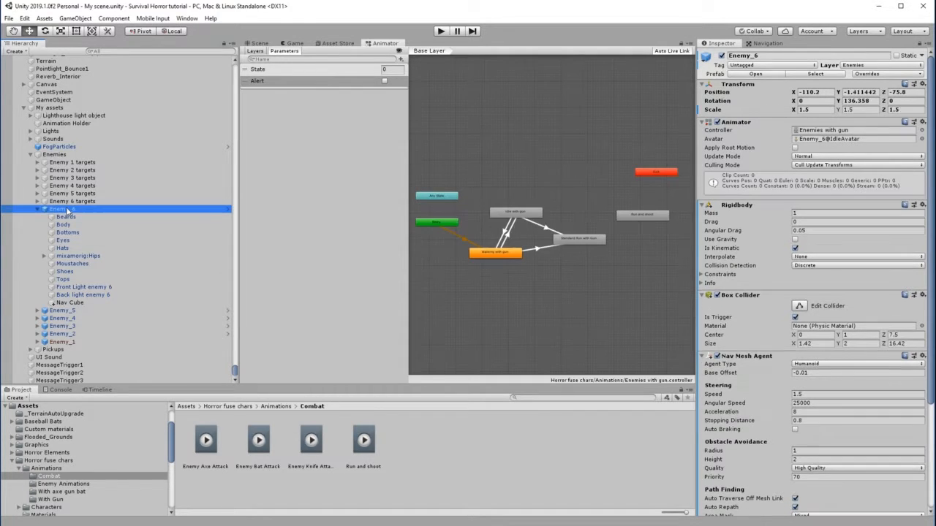
pyautogui.click(400, 59)
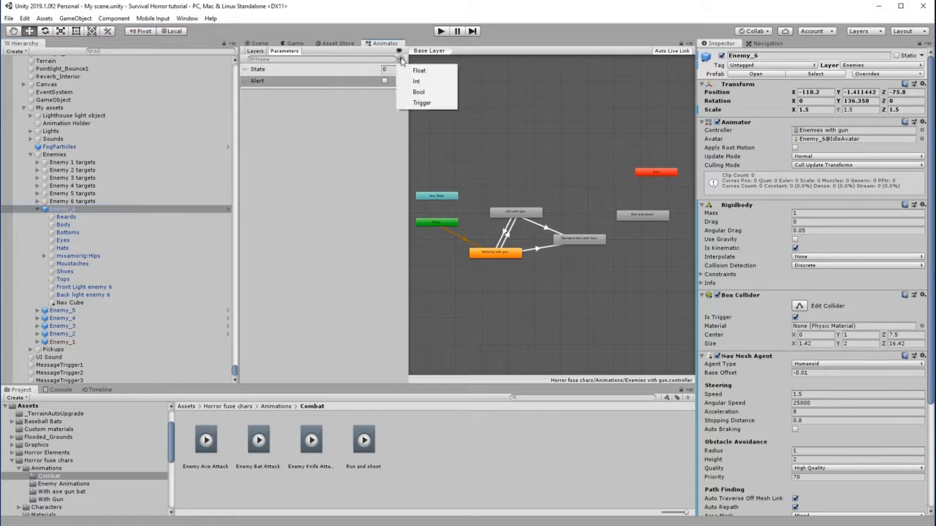
pyautogui.click(419, 93)
pyautogui.write('G')
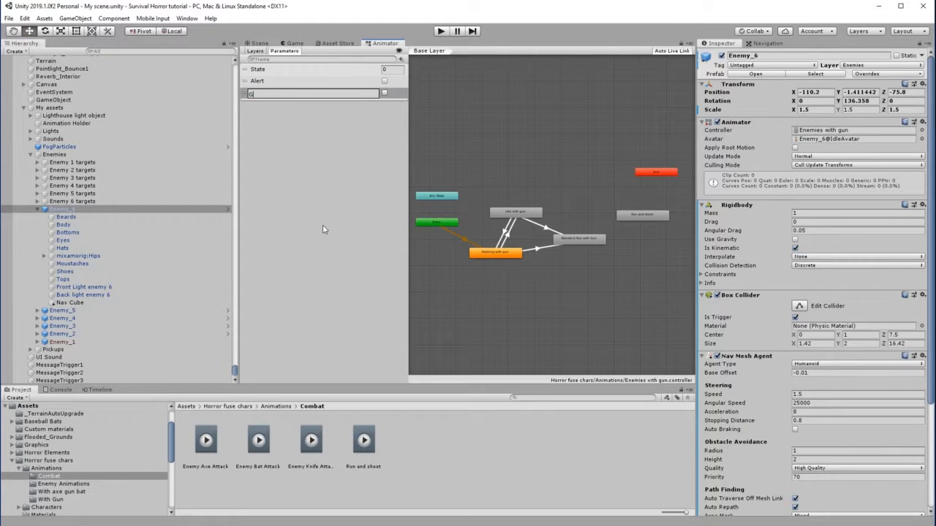
pyautogui.write('unAttacks')
pyautogui.press('Return')
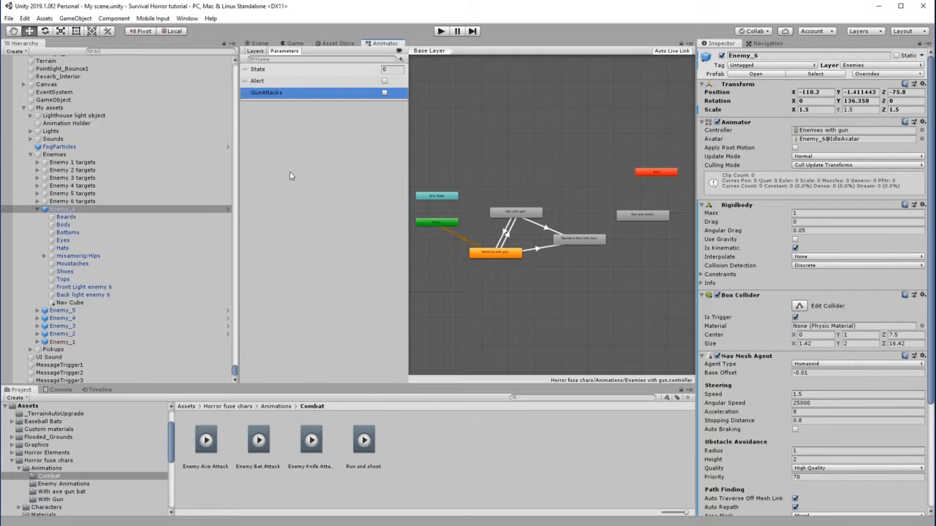
# - Add a Bool parameter named Damaging to Enemy_6's controller
pyautogui.click(400, 58)
pyautogui.click(426, 94)
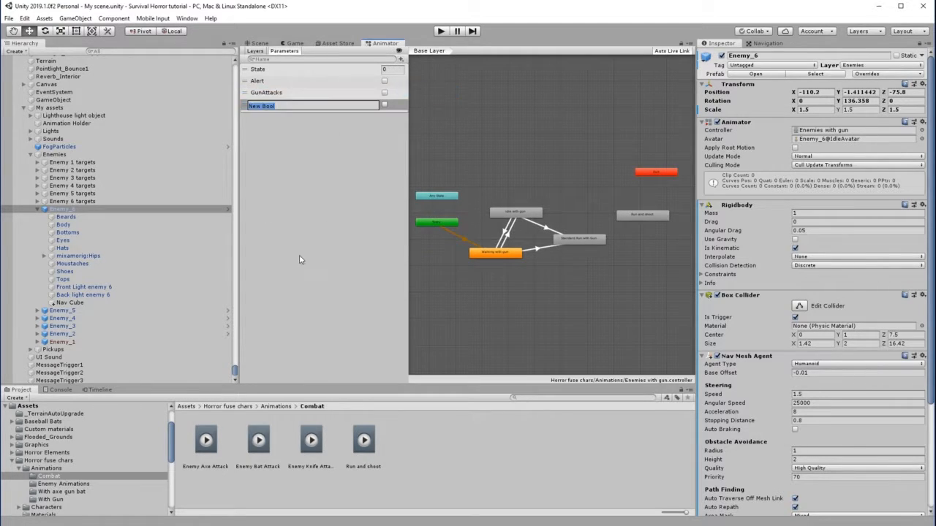
pyautogui.write('Damaging')
pyautogui.press('Return')
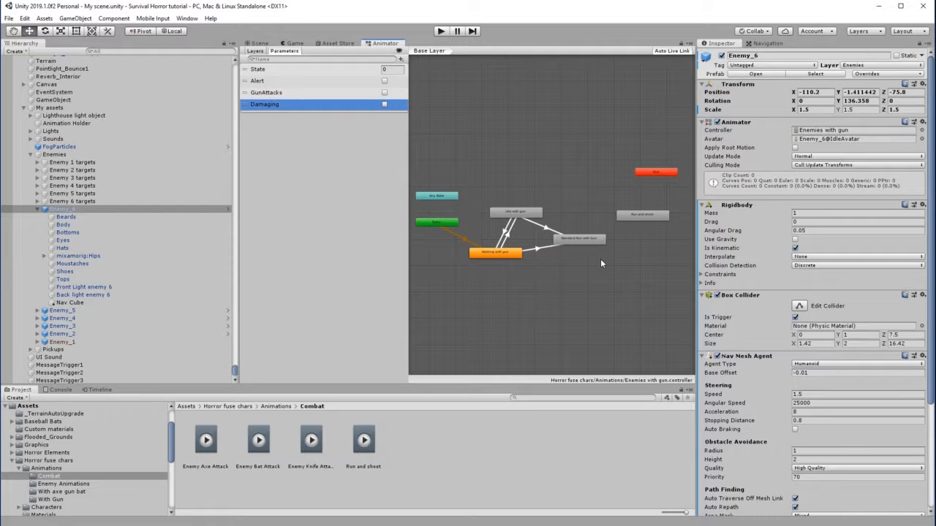
pyautogui.scroll(6, 600, 259)
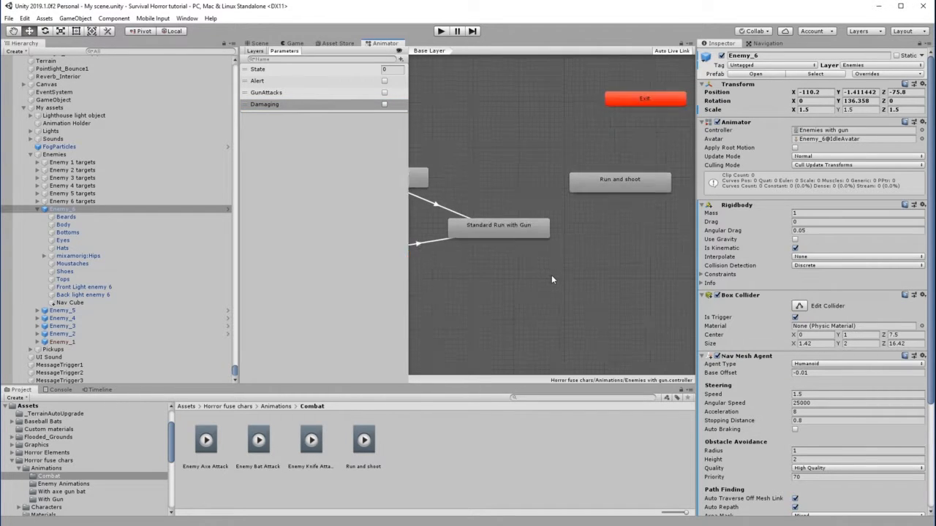
# - Create transitions in both directions between the Standard Run with Gun and Run and shoot states
pyautogui.scroll(3, 551, 275)
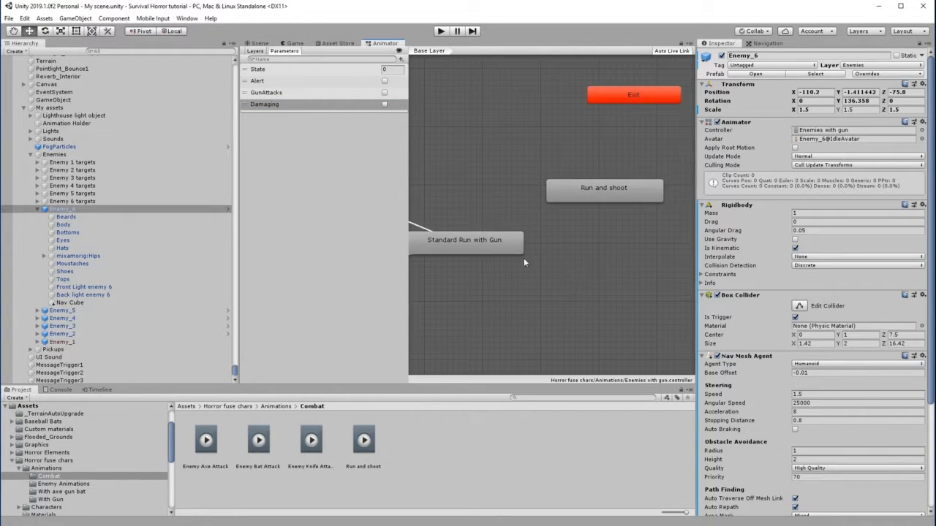
pyautogui.rightClick(501, 242)
pyautogui.click(532, 246)
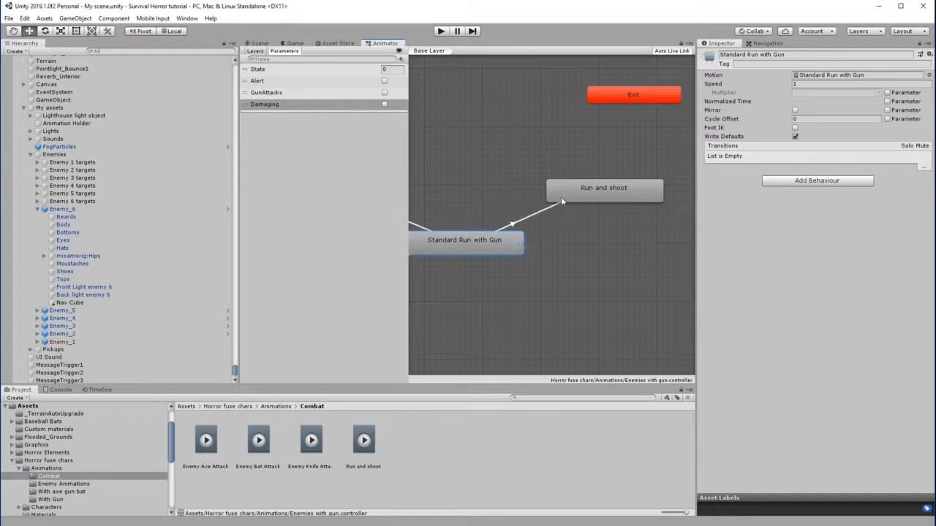
pyautogui.click(561, 193)
pyautogui.rightClick(606, 197)
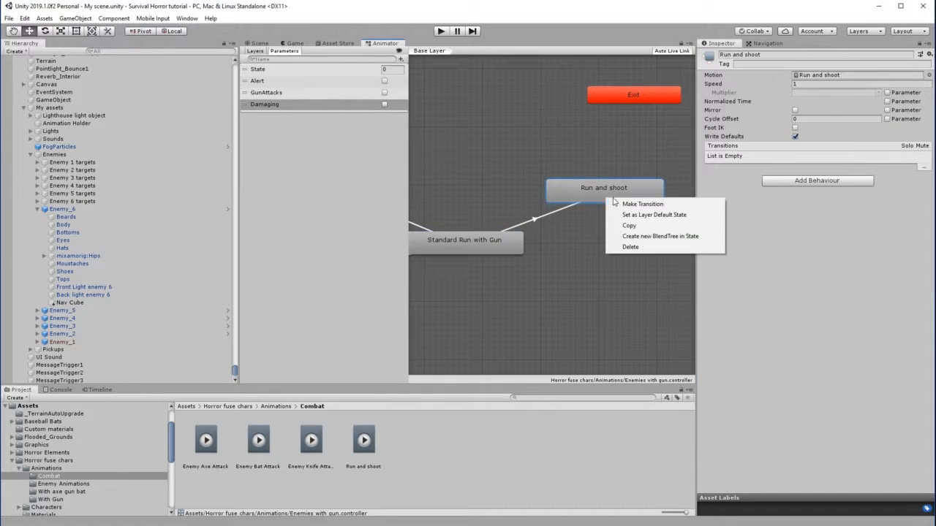
pyautogui.click(629, 204)
pyautogui.click(465, 239)
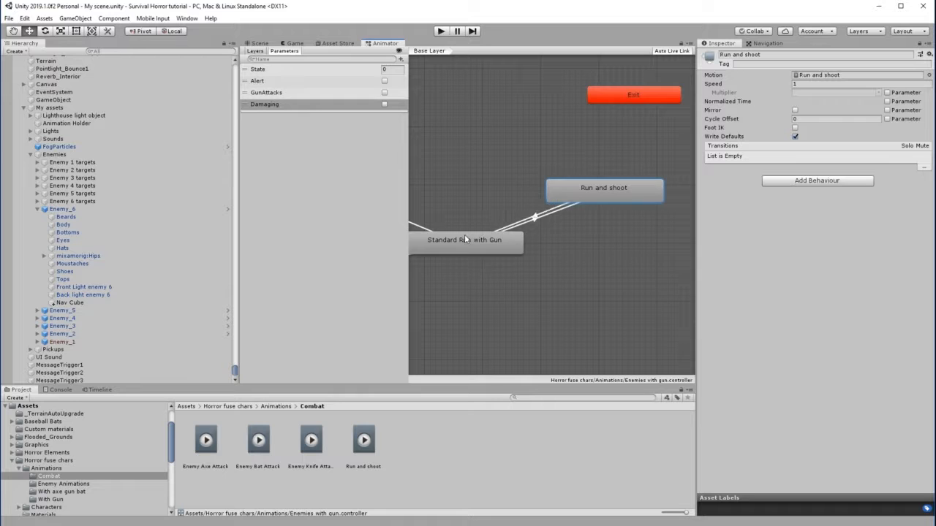
# - Disable Has Exit Time and require GunAttacks to be true on the Standard Run with Gun to Run and shoot transition
pyautogui.click(523, 227)
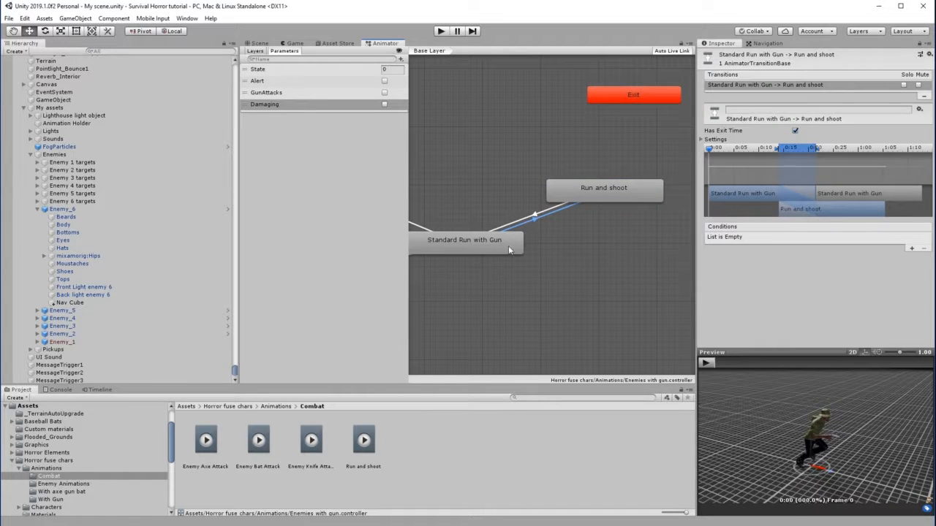
pyautogui.click(795, 130)
pyautogui.click(911, 249)
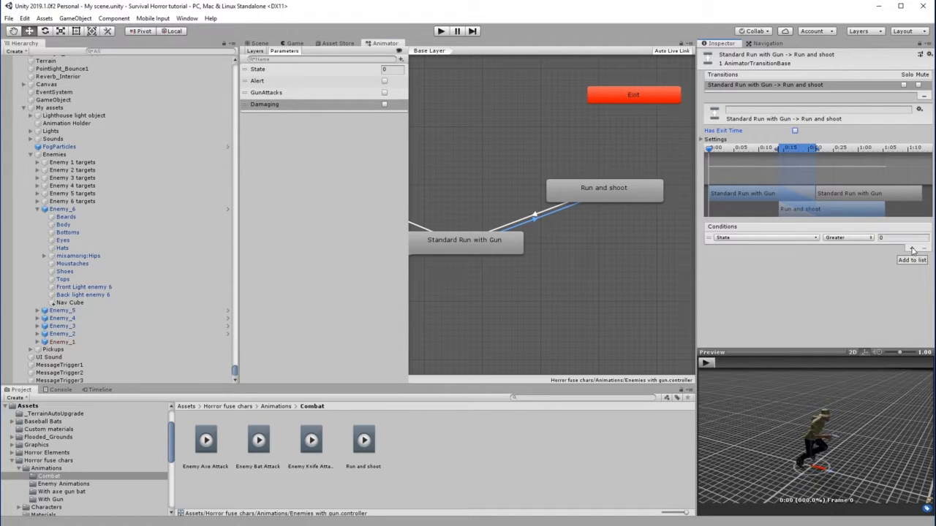
pyautogui.click(815, 238)
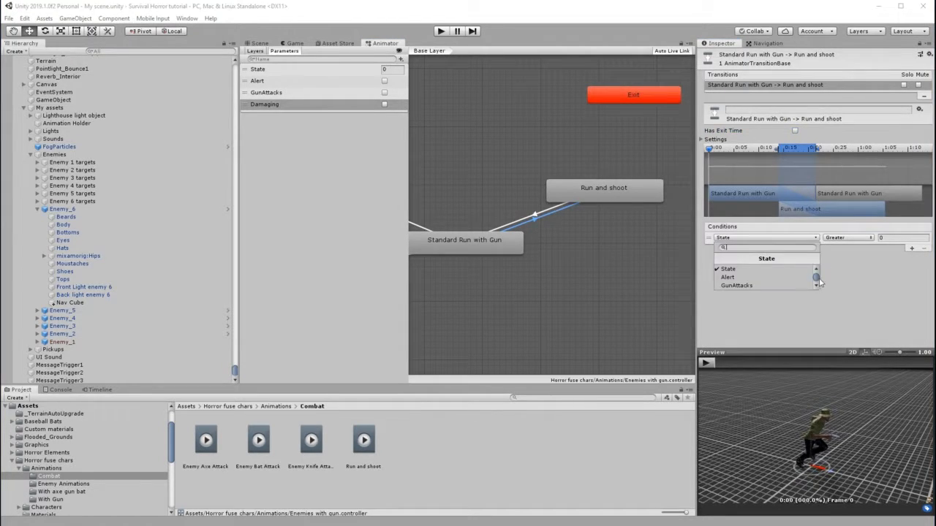
pyautogui.click(738, 286)
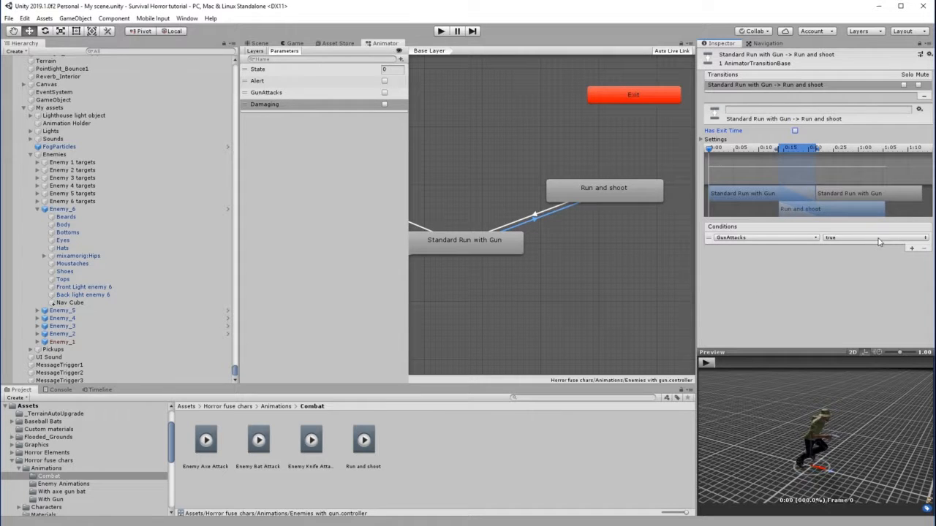
# - Disable Has Exit Time and require GunAttacks to be false on the Run and shoot to Standard Run with Gun transition
pyautogui.click(541, 214)
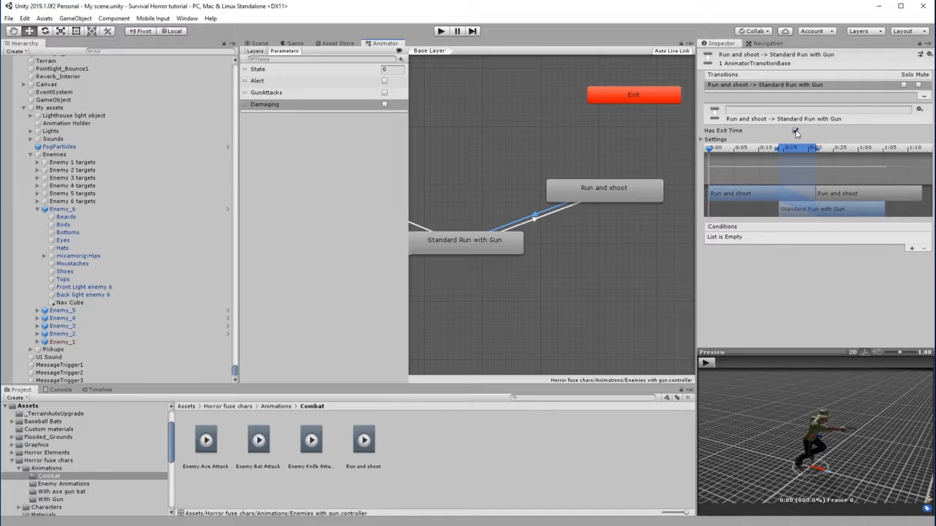
pyautogui.click(795, 131)
pyautogui.click(912, 249)
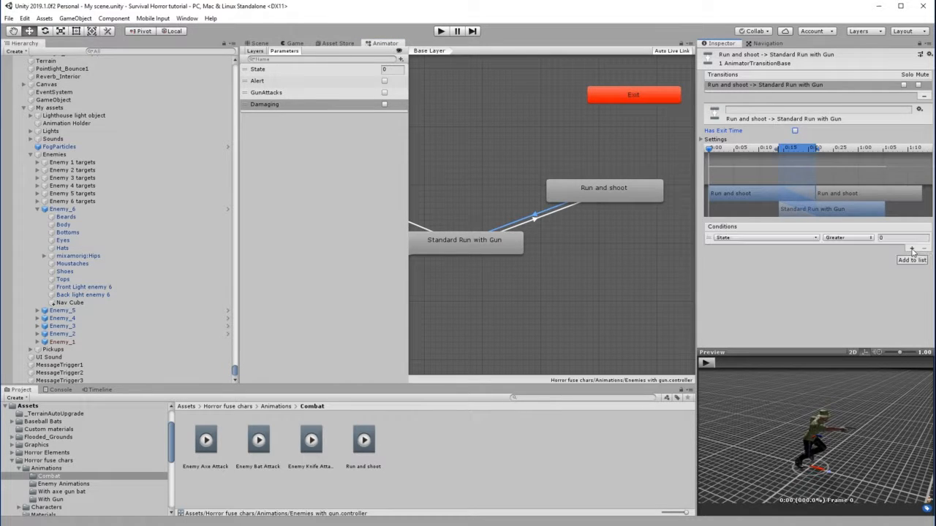
pyautogui.click(802, 239)
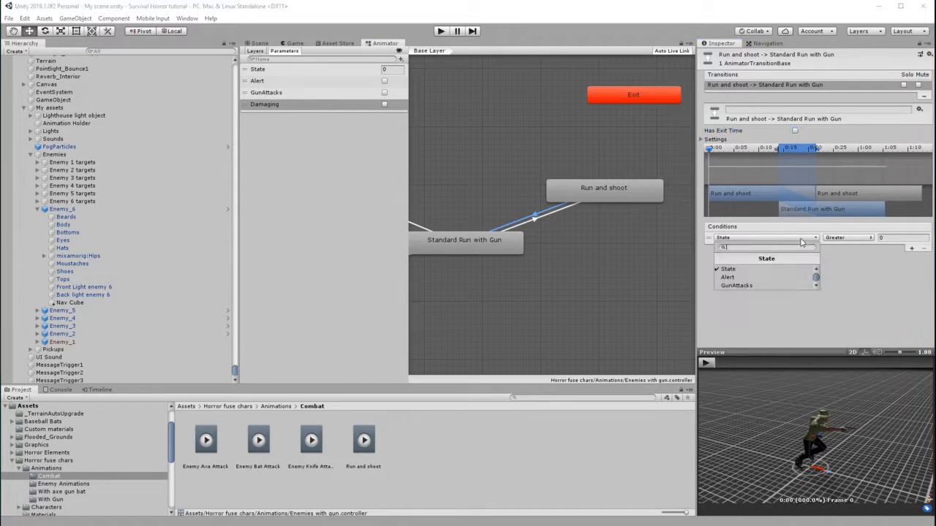
pyautogui.click(739, 285)
pyautogui.click(854, 239)
pyautogui.click(846, 258)
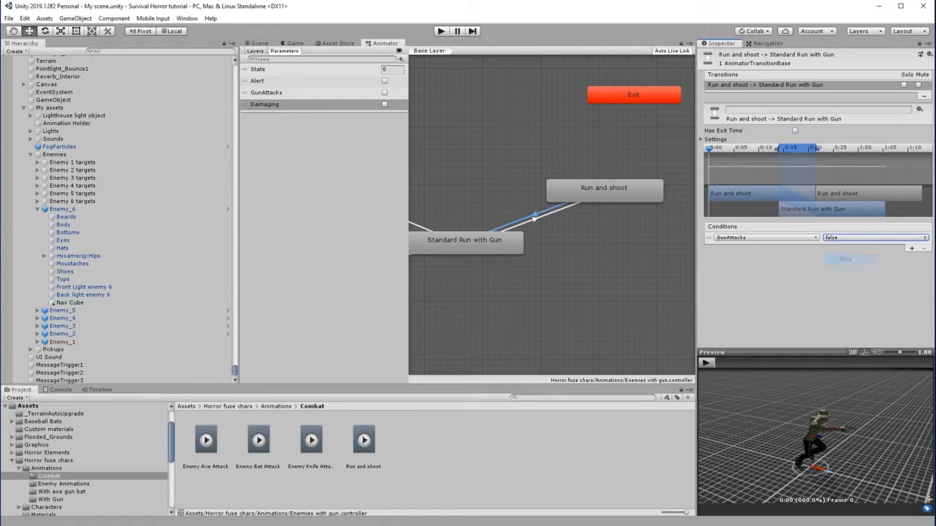
# - Add a second condition requiring Damaging to be true on the Standard Run with Gun to Run and shoot transition
pyautogui.click(519, 223)
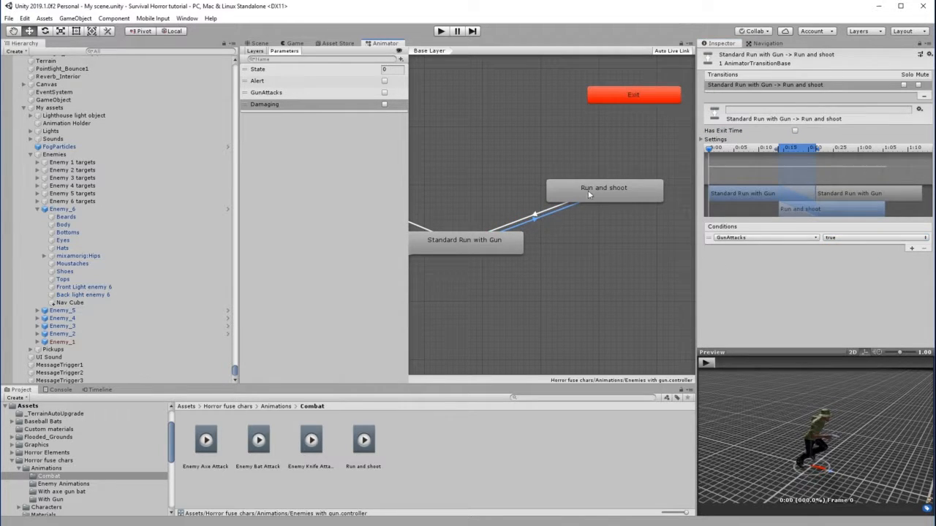
pyautogui.click(911, 249)
pyautogui.click(800, 249)
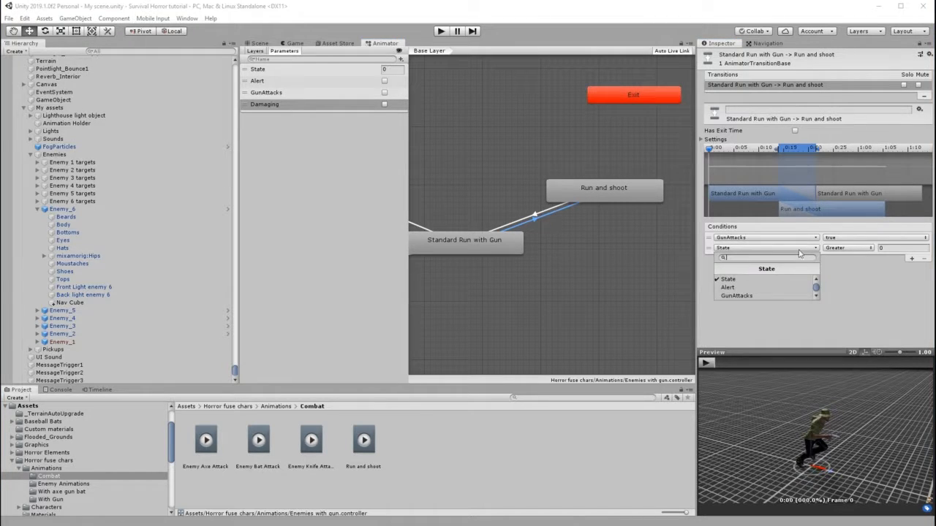
pyautogui.scroll(-1, 816, 288)
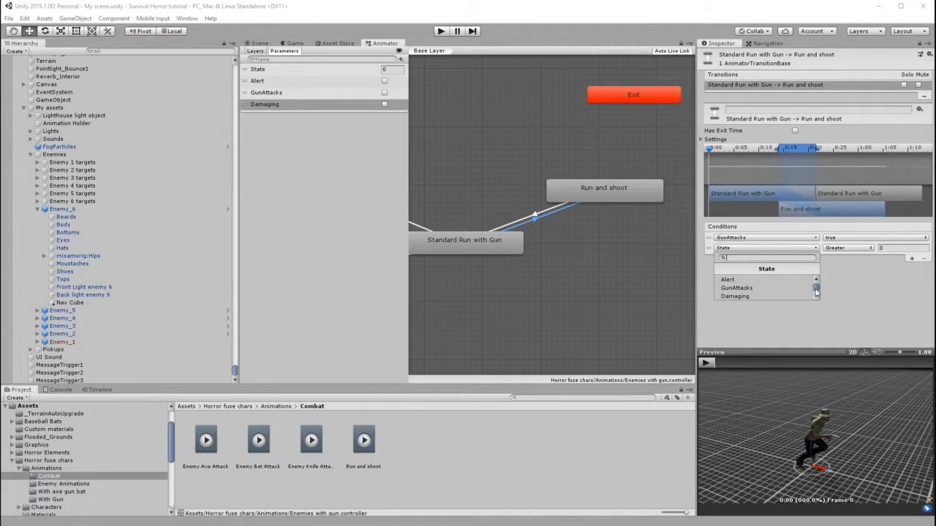
pyautogui.click(738, 297)
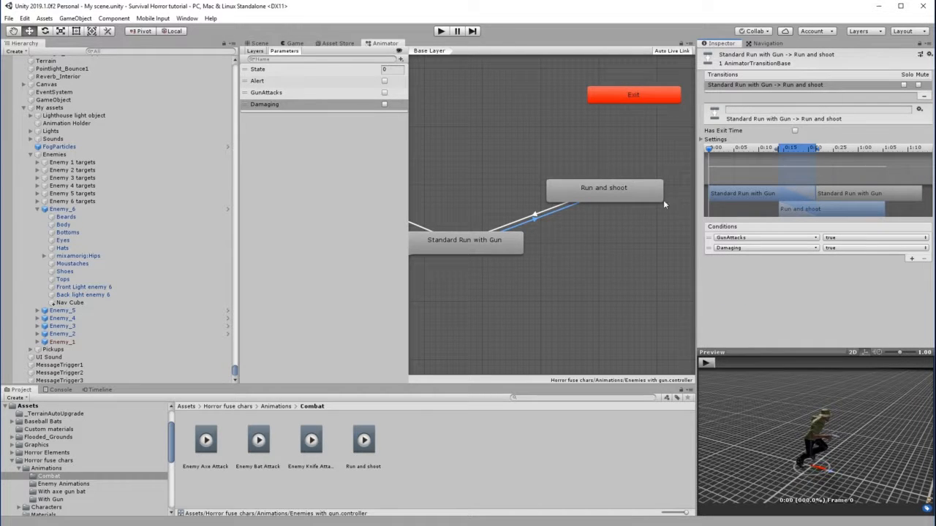
# - Add a second condition requiring Damaging to be false on the Run and shoot to Standard Run with Gun transition
pyautogui.click(516, 225)
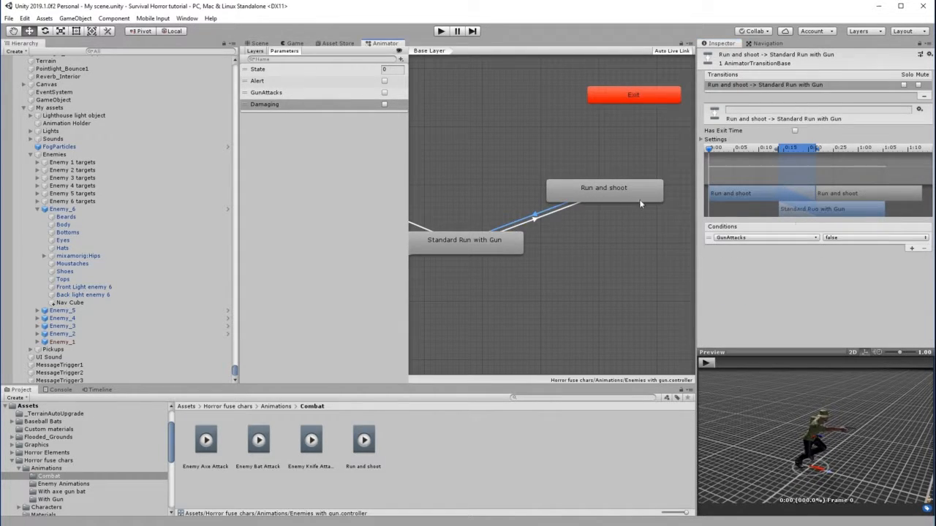
pyautogui.click(912, 248)
pyautogui.click(786, 250)
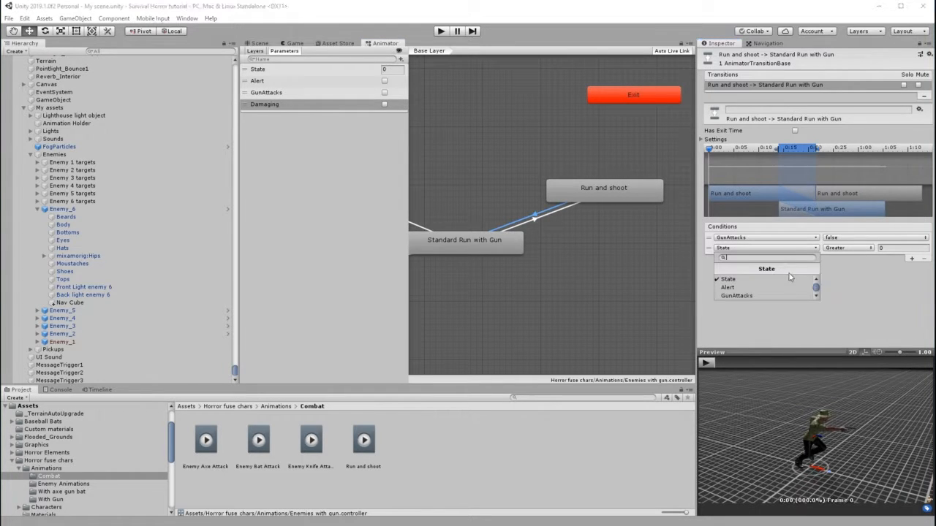
pyautogui.click(764, 297)
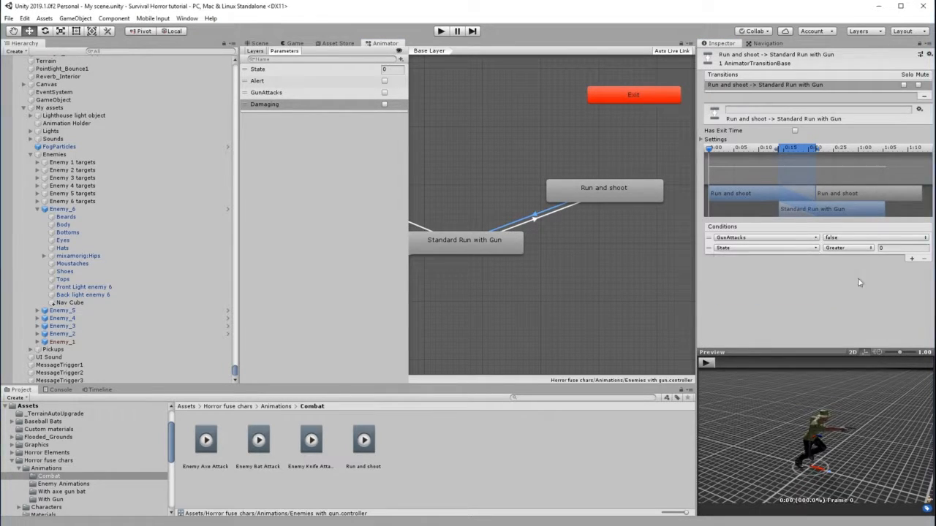
pyautogui.click(851, 249)
pyautogui.click(846, 270)
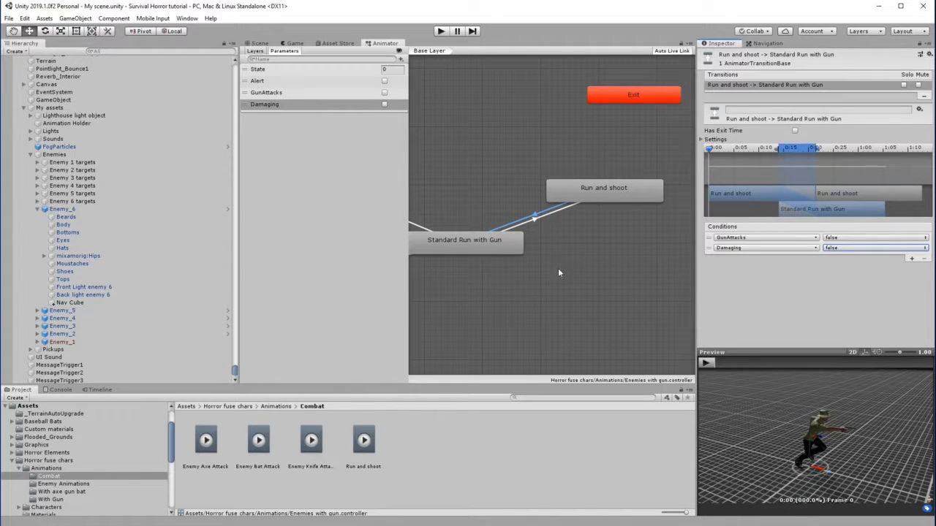
# - Preview the Run and shoot to Standard Run with Gun transition, and compare Enemy_5's Animator graph with Enemy_6's
pyautogui.click(705, 361)
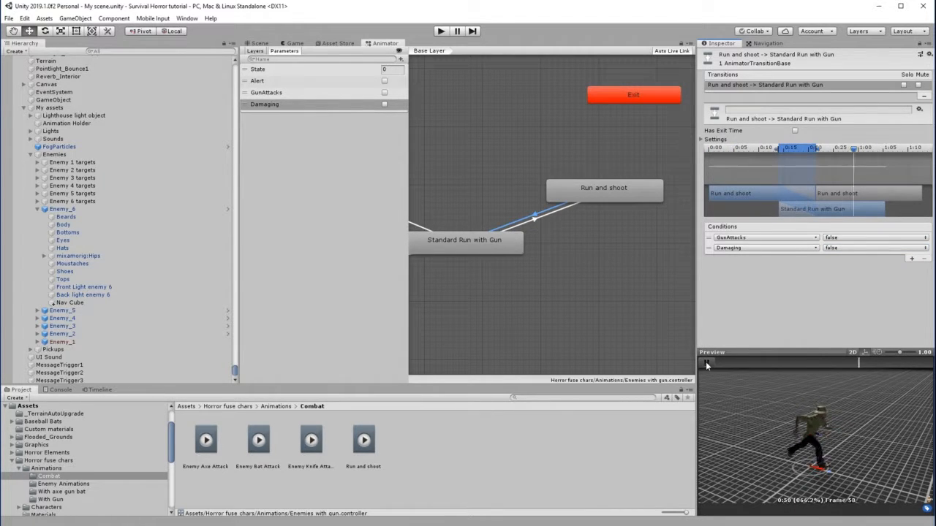
pyautogui.click(705, 362)
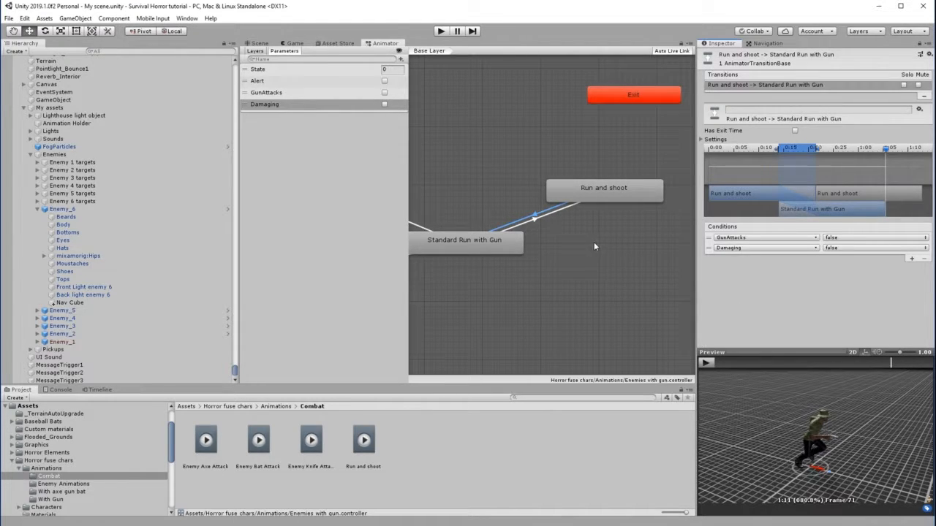
pyautogui.moveTo(592, 243); pyautogui.dragTo(628, 248, button='middle')
pyautogui.scroll(-4, 606, 242)
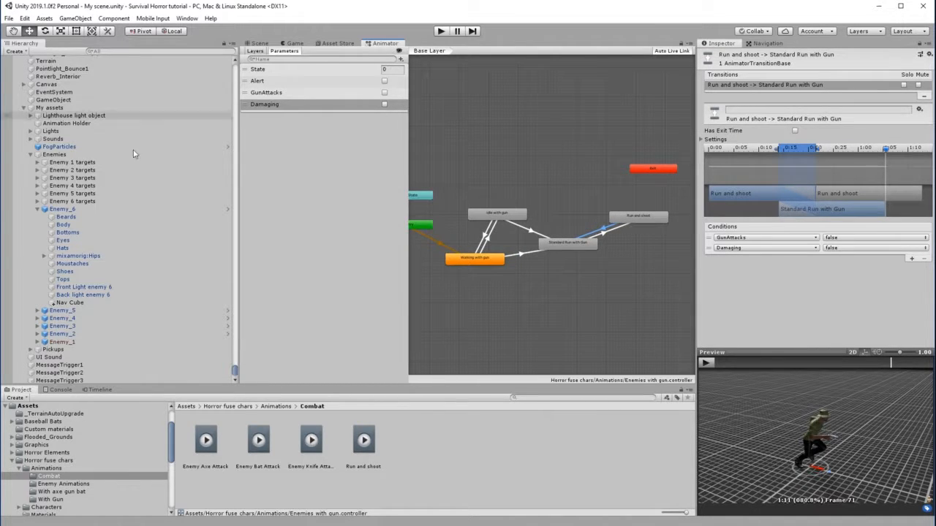
pyautogui.click(65, 311)
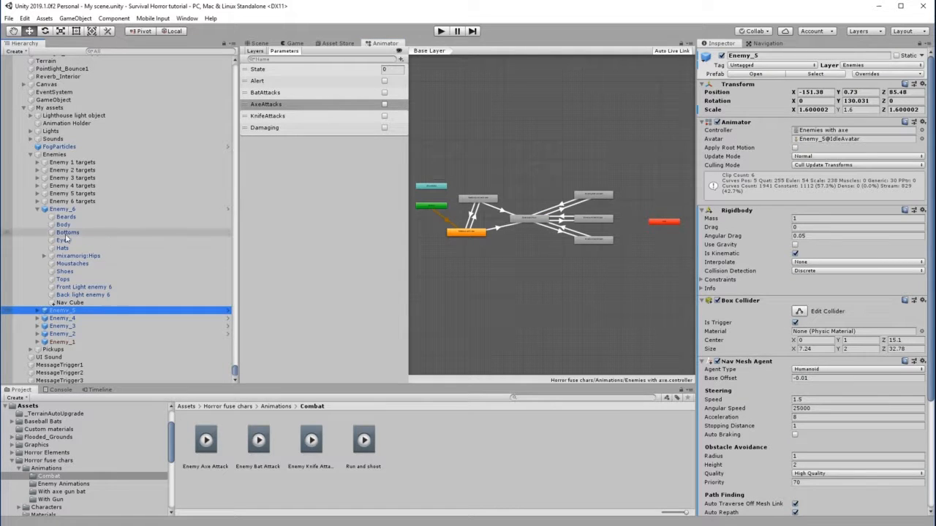
pyautogui.click(63, 209)
pyautogui.scroll(3, 605, 261)
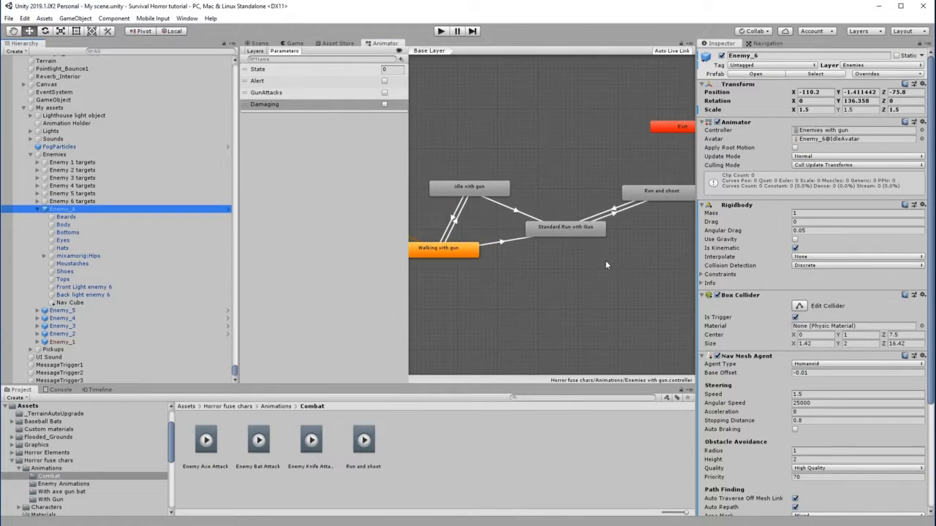
pyautogui.moveTo(612, 256); pyautogui.dragTo(583, 276, button='middle')
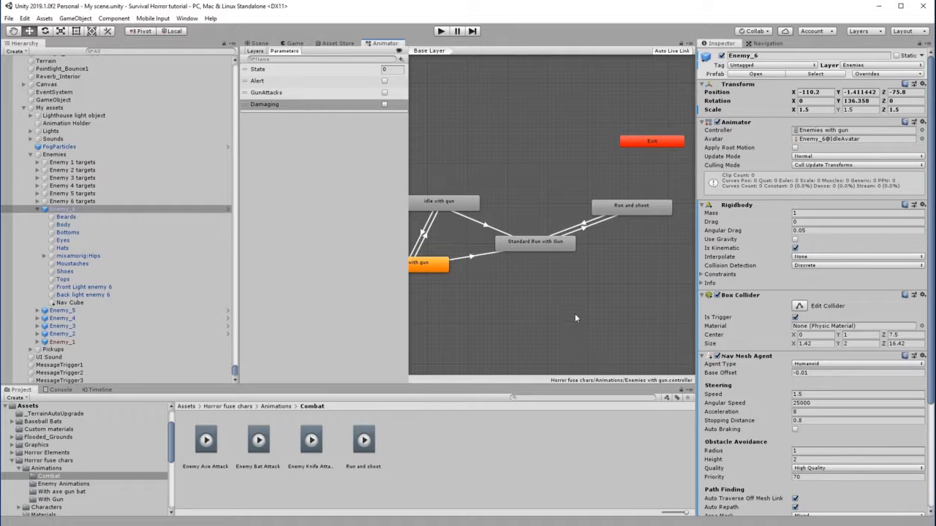